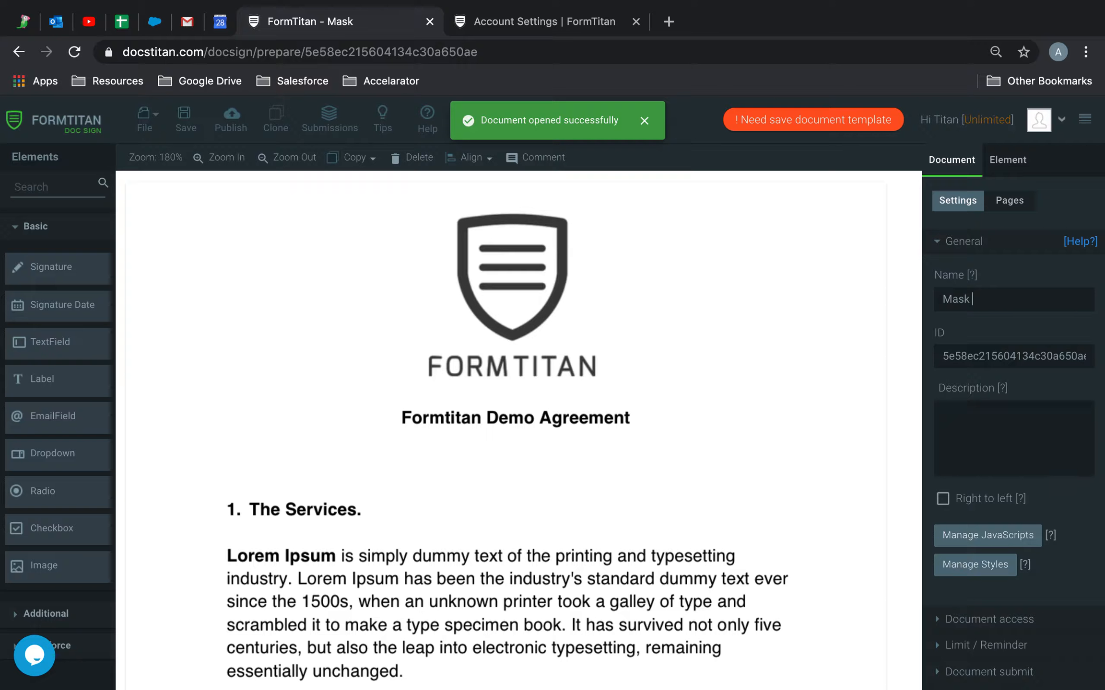
Finish naming the document 'Mask Agreement' and scroll down to the signer-details table.
type("greement")
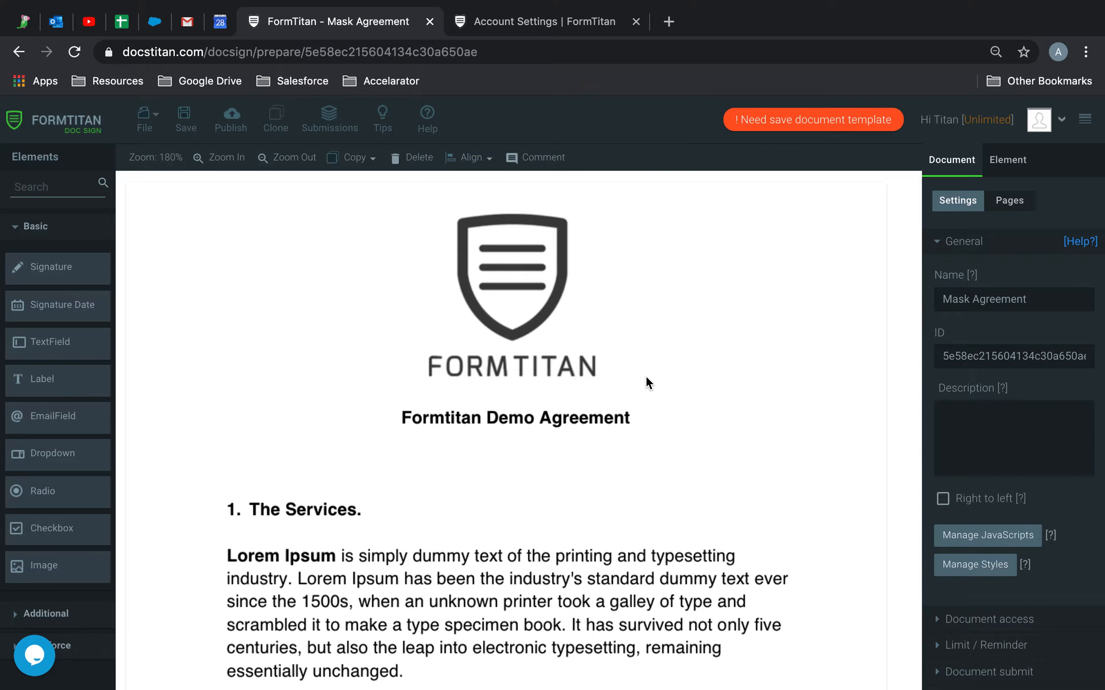
scroll(646, 379, "down", 2)
scroll(645, 375, "down", 20)
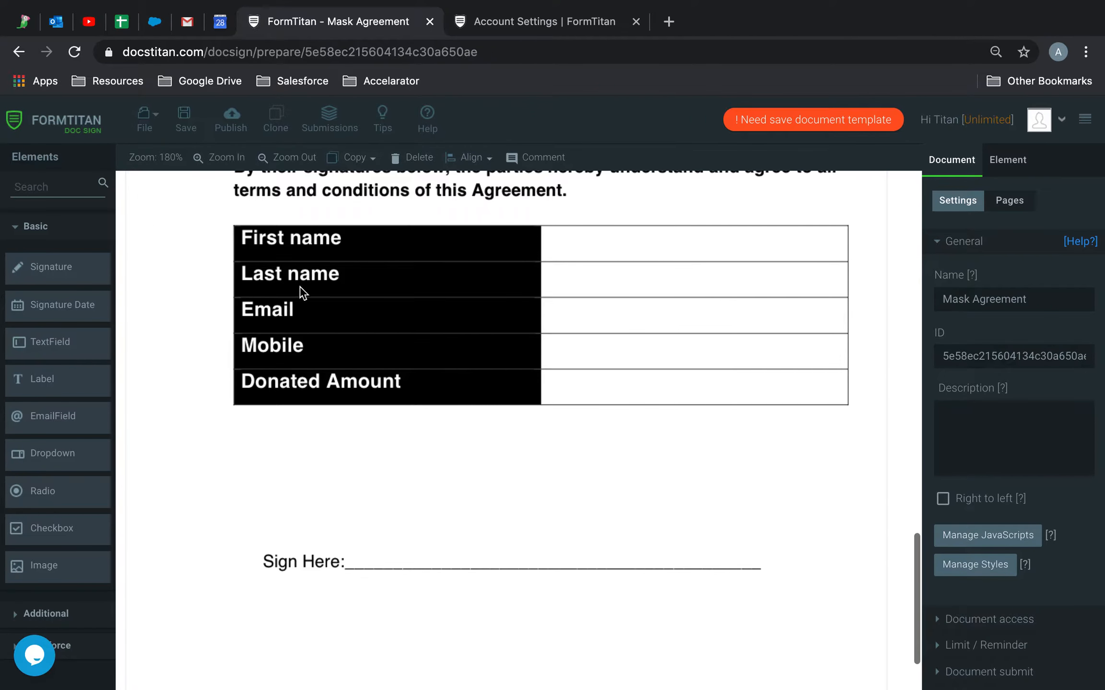
Place a text field in the Donated Amount cell and expand its Validation options.
left_click_drag(63, 342, 354, 440)
left_click_drag(431, 461, 843, 388)
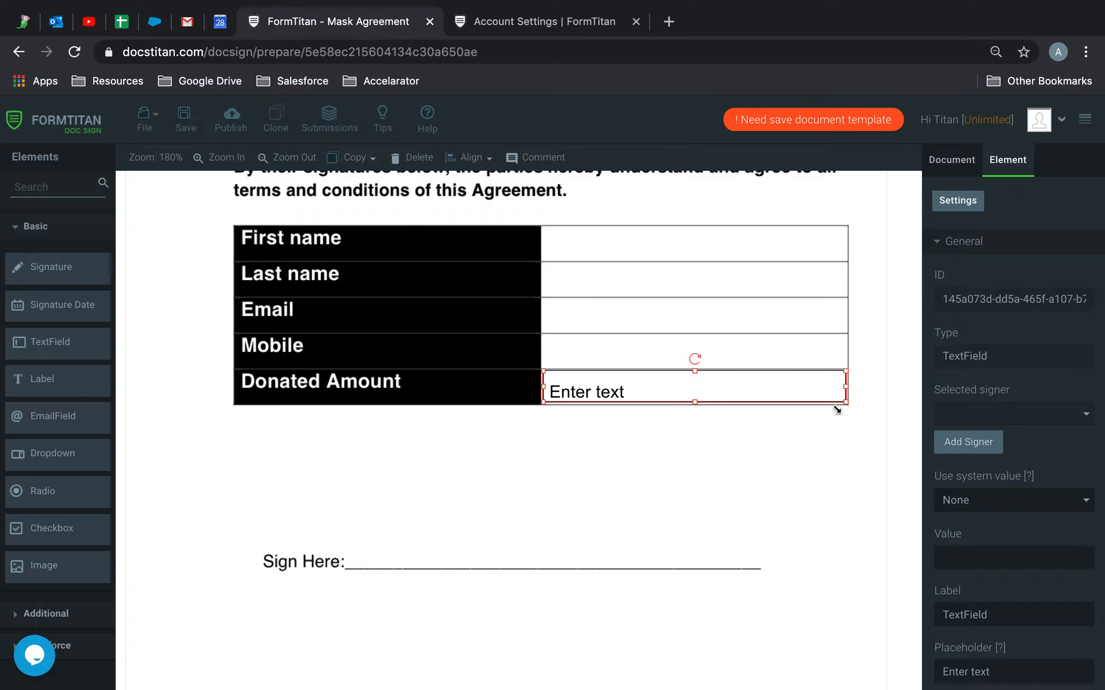
scroll(975, 565, "down", 3)
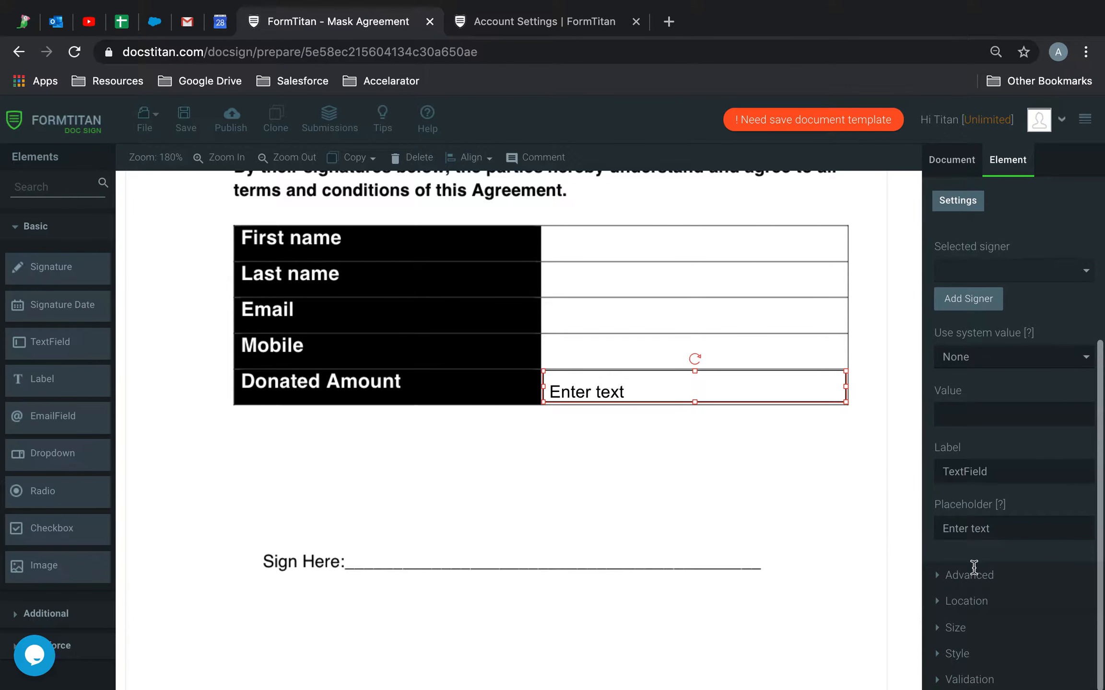
left_click(969, 680)
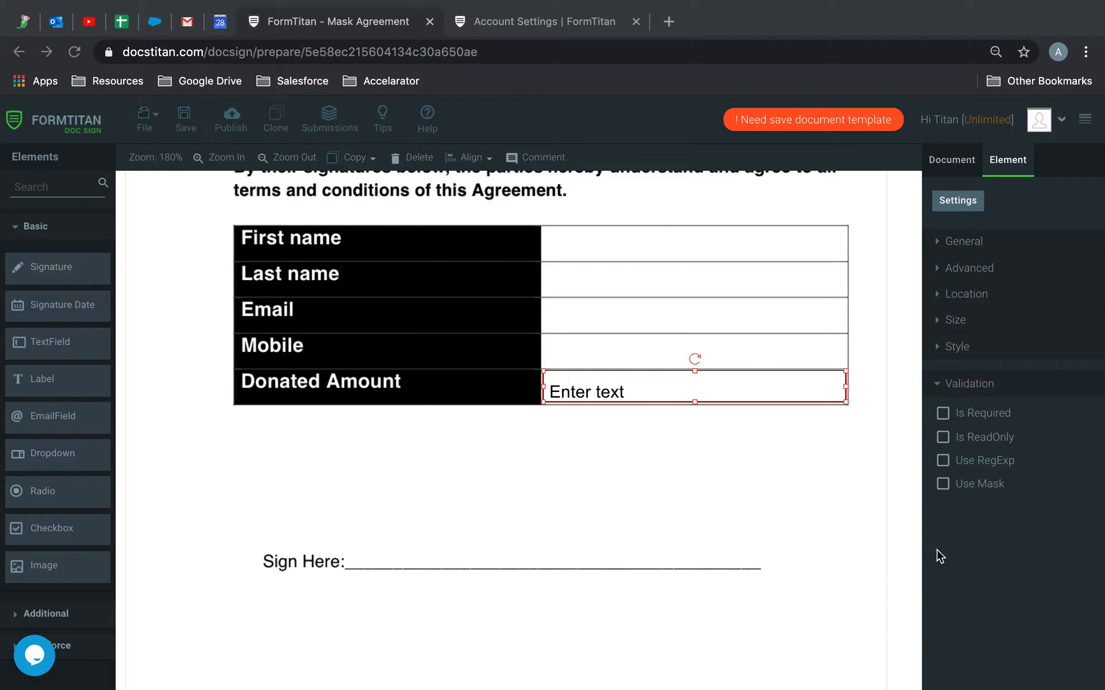
Enable Use Mask and set the mask pattern to nnn,nnn$USD.
left_click(943, 485)
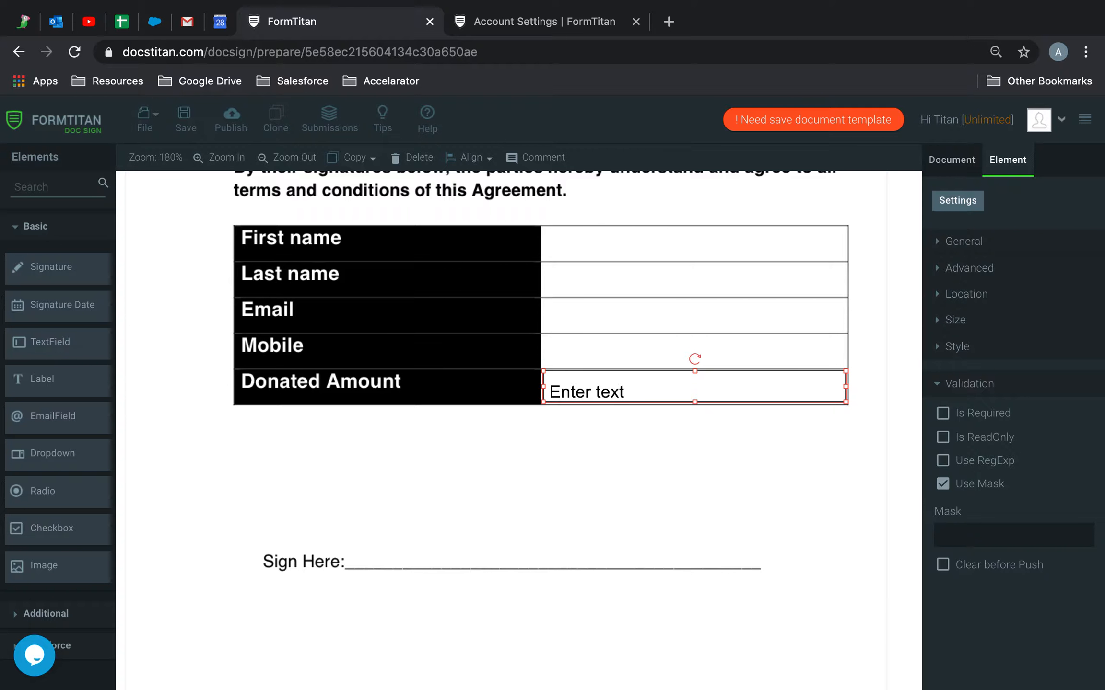
left_click(993, 540)
type("nnn.nnn$USD")
left_click(964, 534)
key("BackSpace")
type(",nnn$USD")
left_click_drag(1019, 532, 987, 533)
left_click(1017, 531)
left_click_drag(961, 484, 1001, 487)
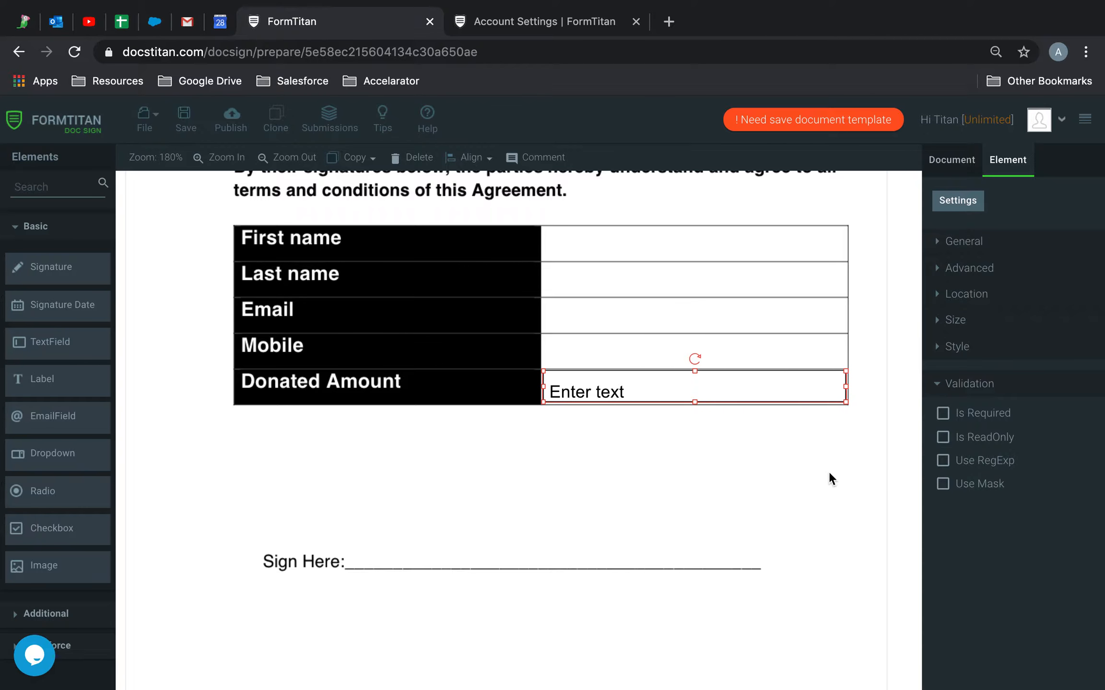
left_click(943, 484)
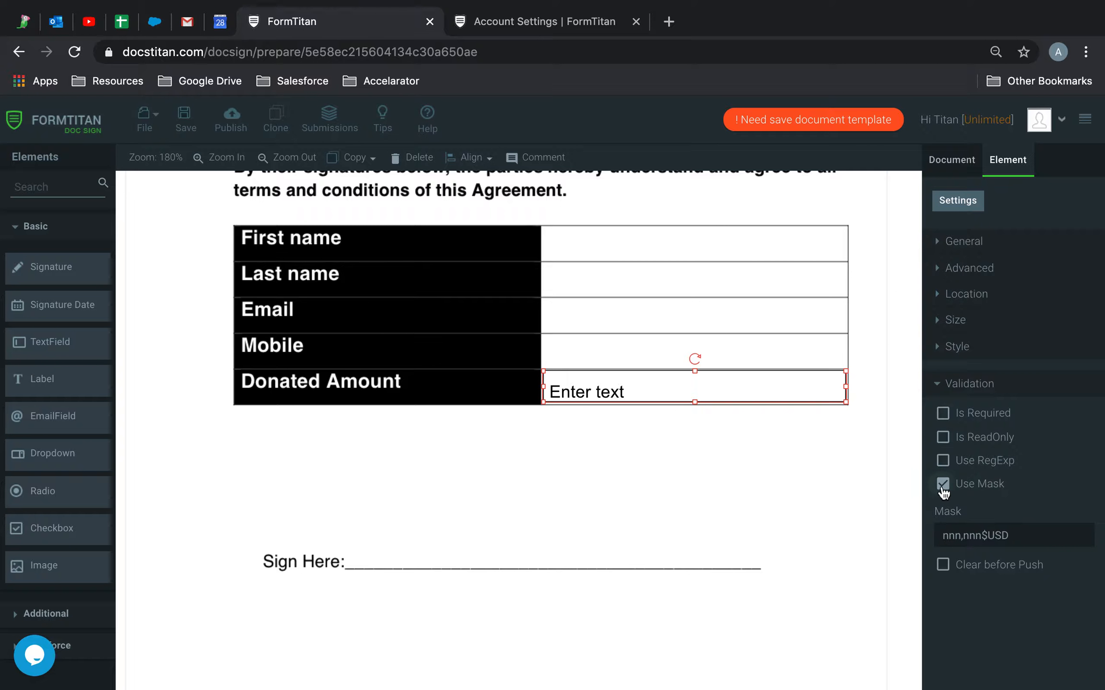
Add a text field to the First name cell and widen it to fill the cell.
left_click(944, 527)
left_click_drag(36, 347, 422, 298)
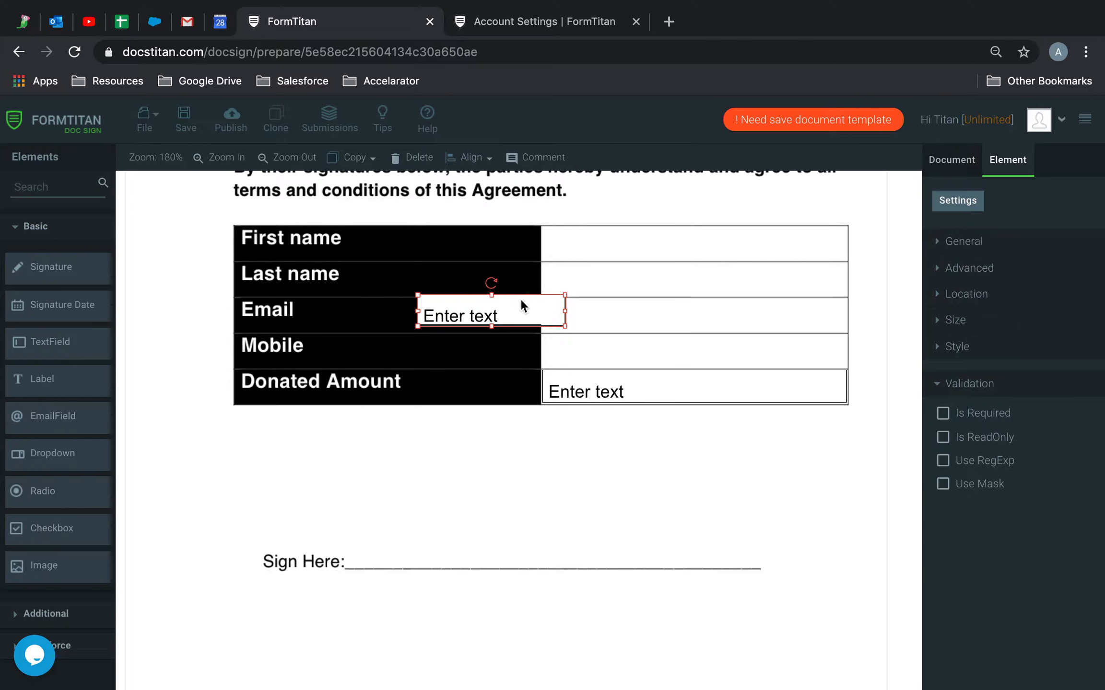
left_click_drag(521, 305, 628, 251)
left_click_drag(696, 245, 850, 250)
Duplicate the First name field into the Last name, Email and Mobile rows.
key("ctrl+d")
left_click_drag(757, 271, 754, 354)
key("ctrl+d")
Open the First name field's advanced settings and select its firstname tag.
left_click(762, 244)
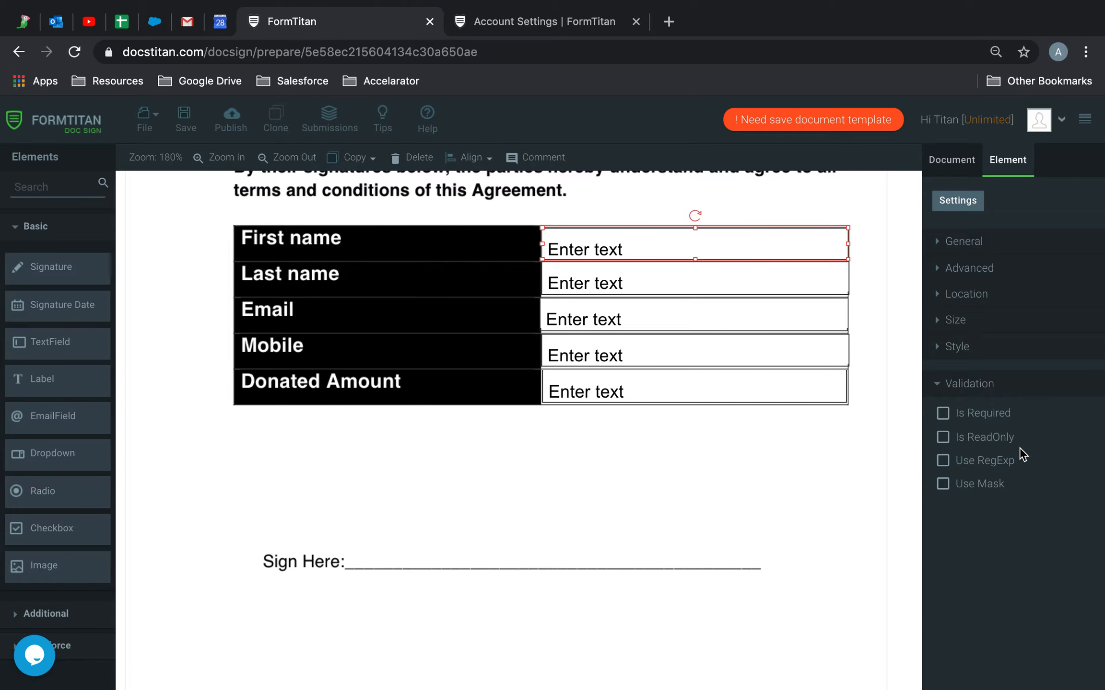
left_click(969, 269)
double_click(966, 336)
left_click(999, 331)
Copy the First name field's tag into its label.
left_click(967, 334)
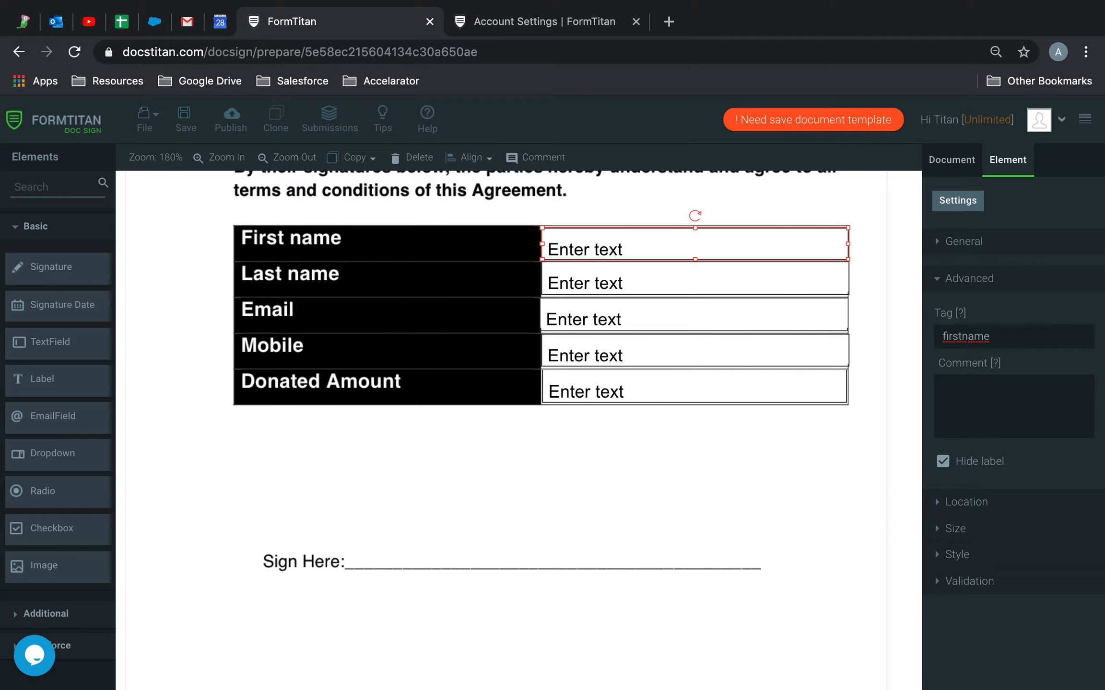
left_click_drag(1015, 337, 877, 322)
key("super+c")
left_click(971, 246)
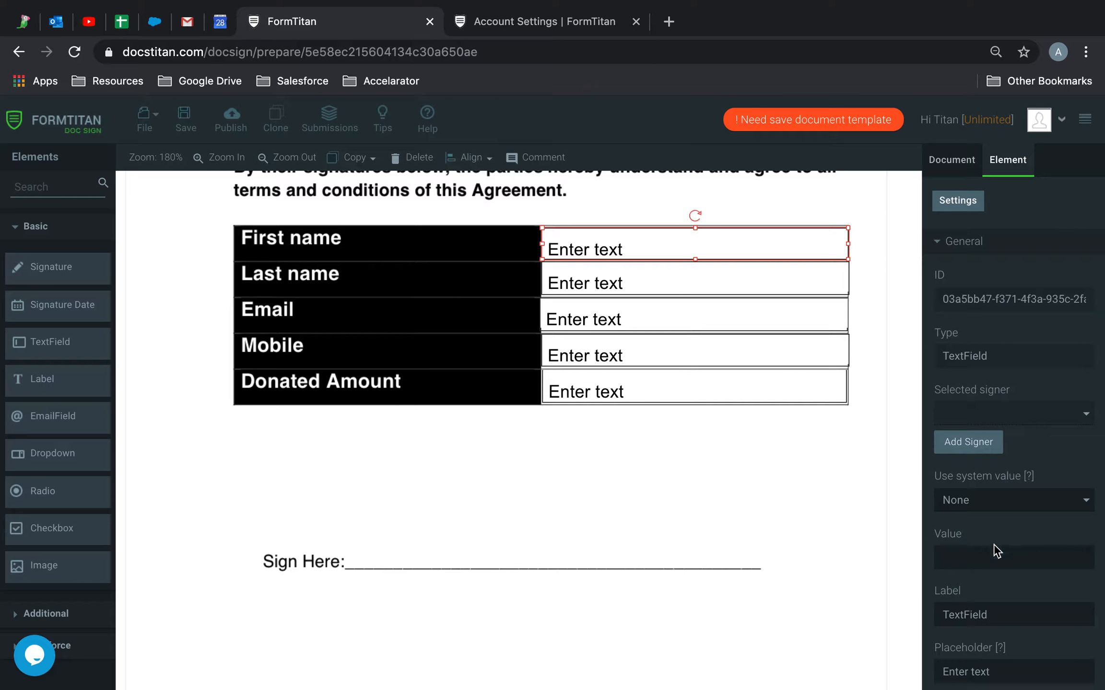
left_click_drag(1007, 616, 859, 618)
key("super+v")
Label the Last name field 'last name'.
left_click(699, 289)
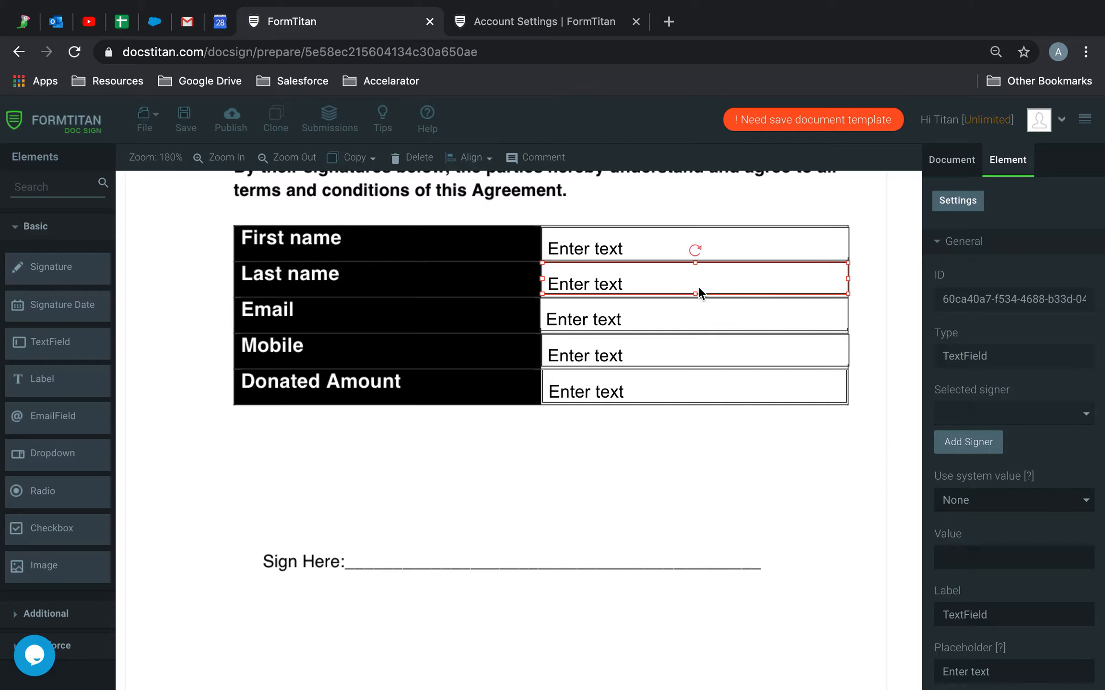
scroll(1005, 548, "down", 2)
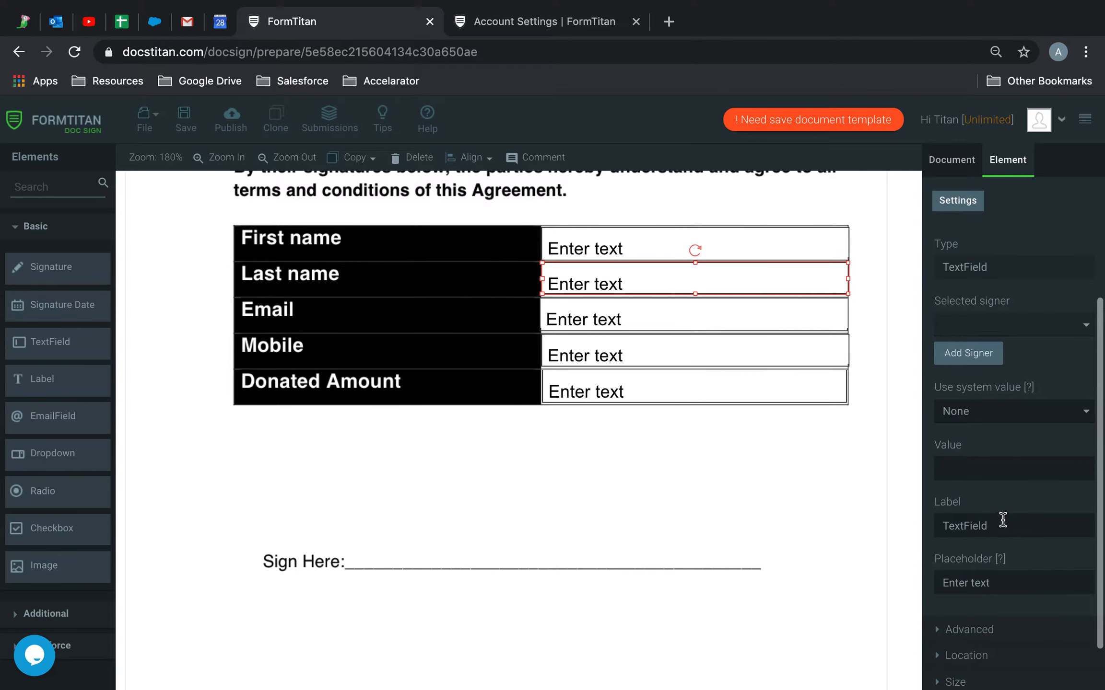
left_click_drag(997, 525, 864, 524)
key("super+v")
left_click_drag(960, 526, 847, 524)
type("Last")
key("BackSpace")
key("BackSpace")
key("BackSpace")
key("BackSpace")
type("last")
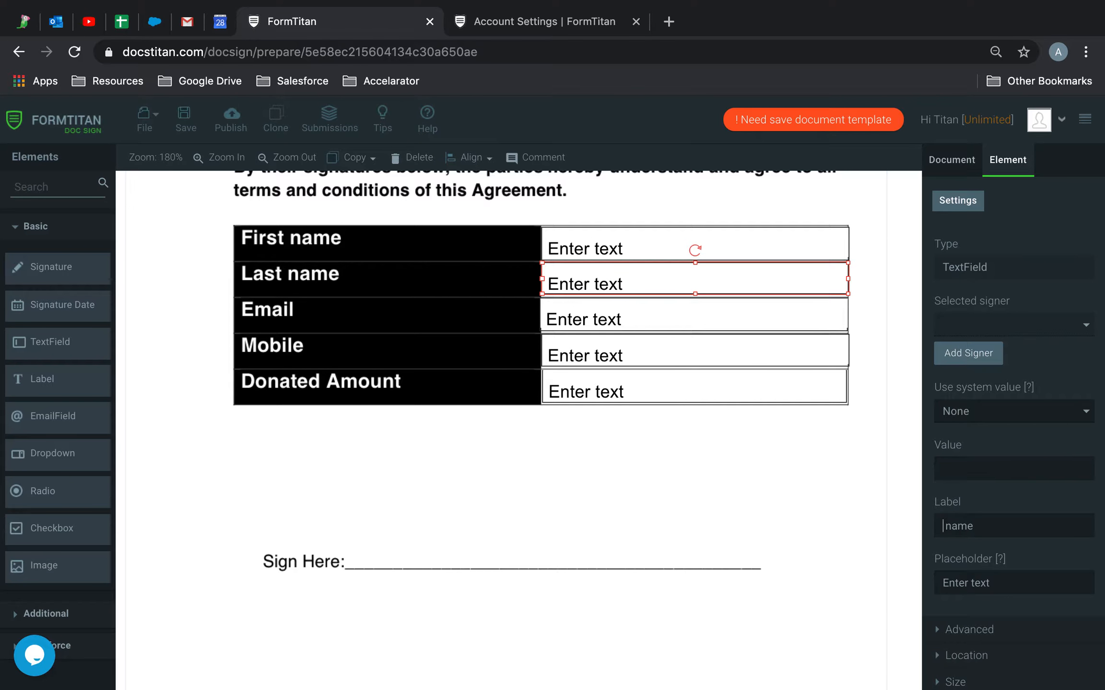
Give the Last name field the tag 'last name'.
key("super+a")
key("super+c")
left_click(974, 628)
left_click(993, 335)
key("super+v")
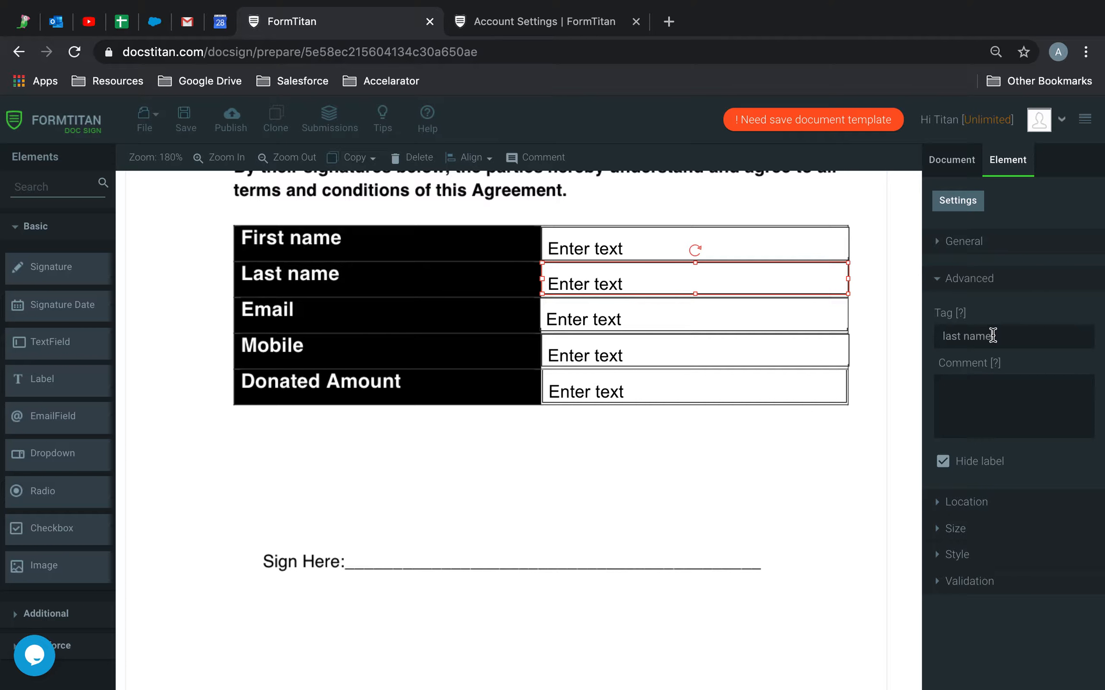
Tag and label the Email field as 'email'.
left_click(645, 319)
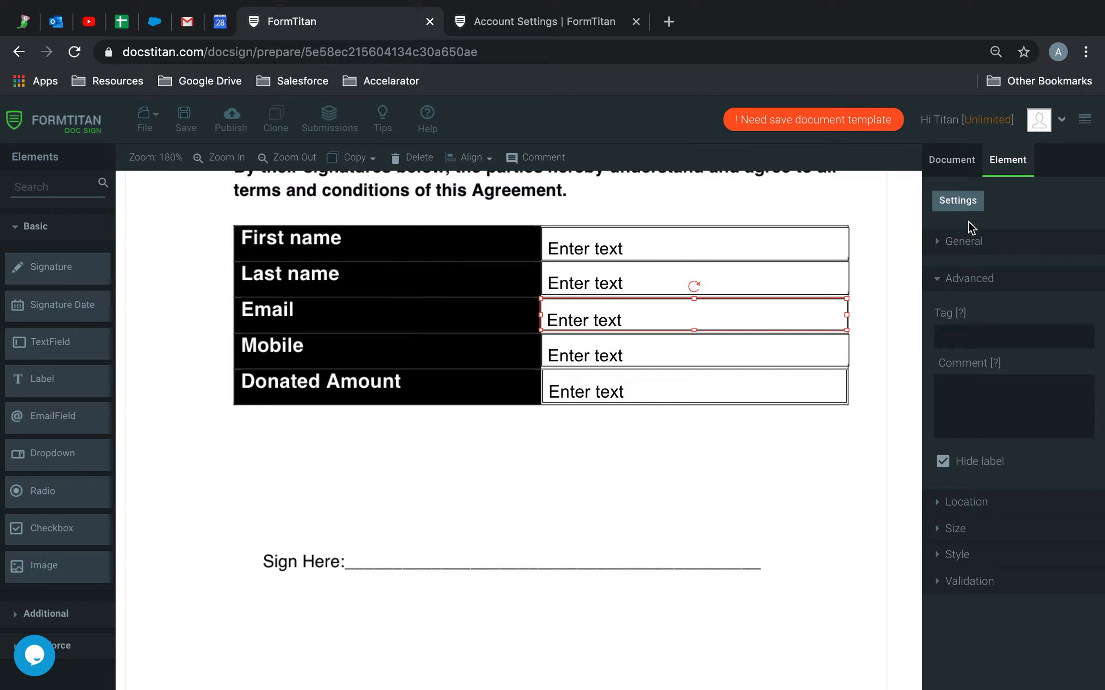
left_click(957, 340)
type("email")
left_click(981, 246)
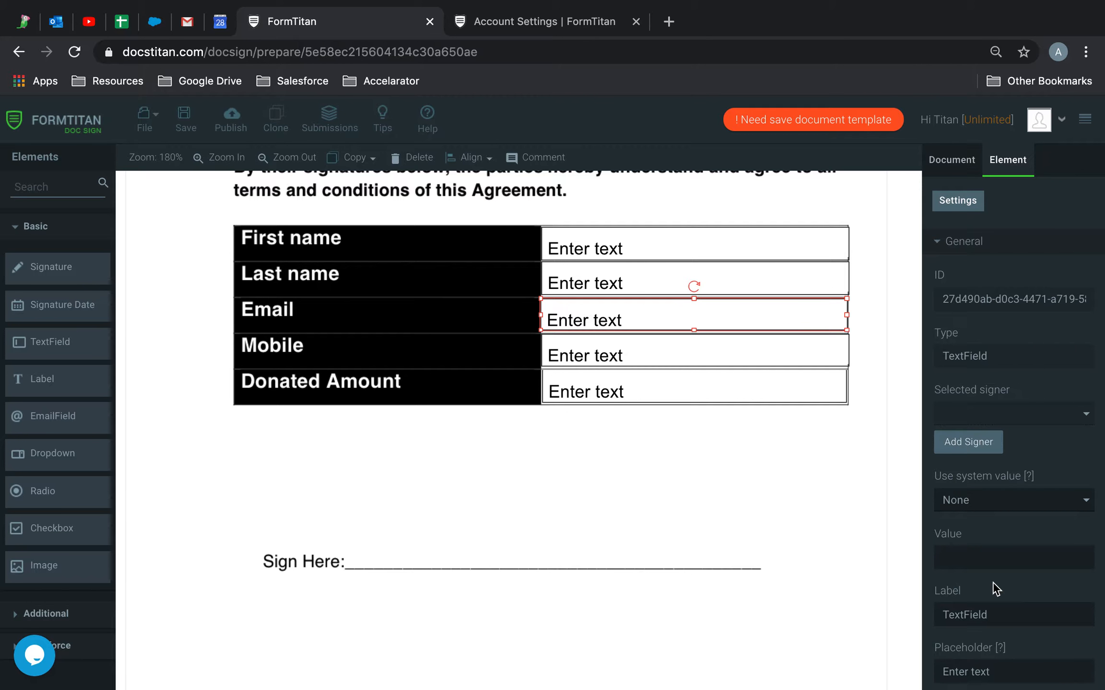
scroll(994, 653, "down", 3)
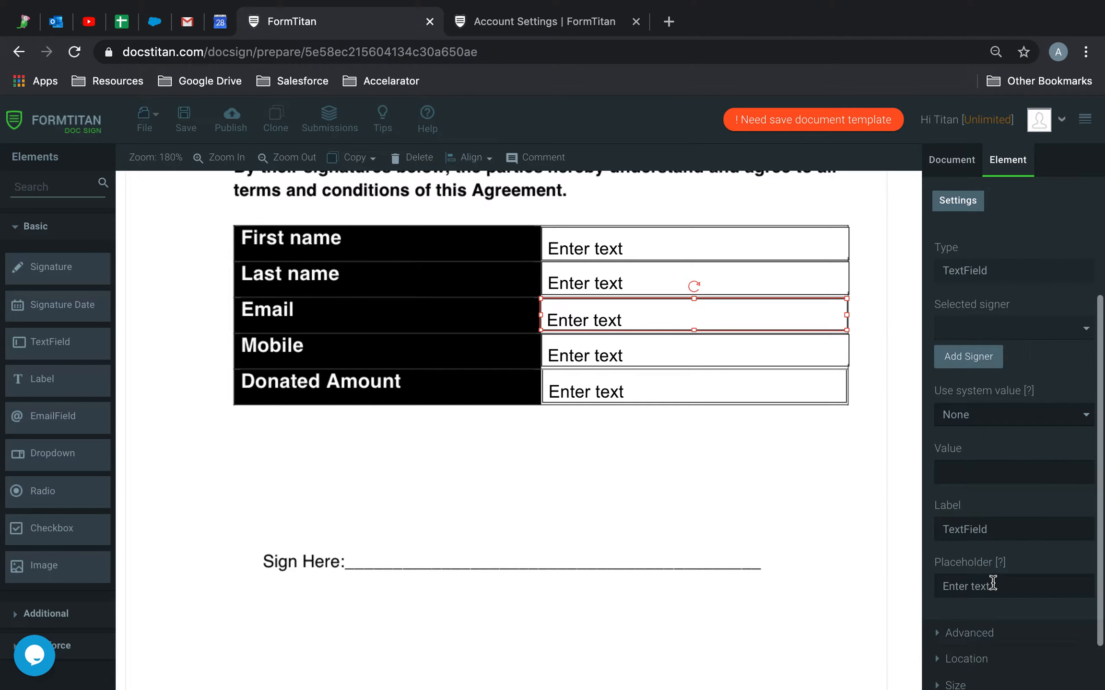
double_click(1012, 528)
type("email")
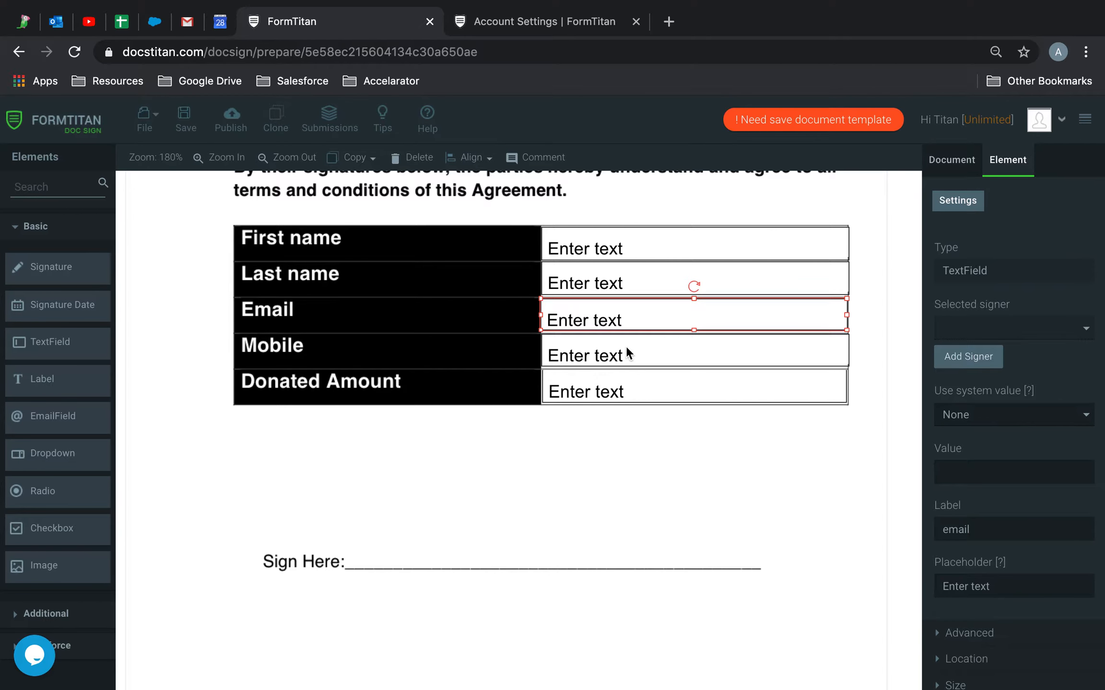
Label and tag the Mobile field as 'mobile'.
left_click(626, 348)
double_click(1021, 527)
type("mobile")
key("super+a")
left_click(969, 632)
left_click(1011, 338)
key("super+v")
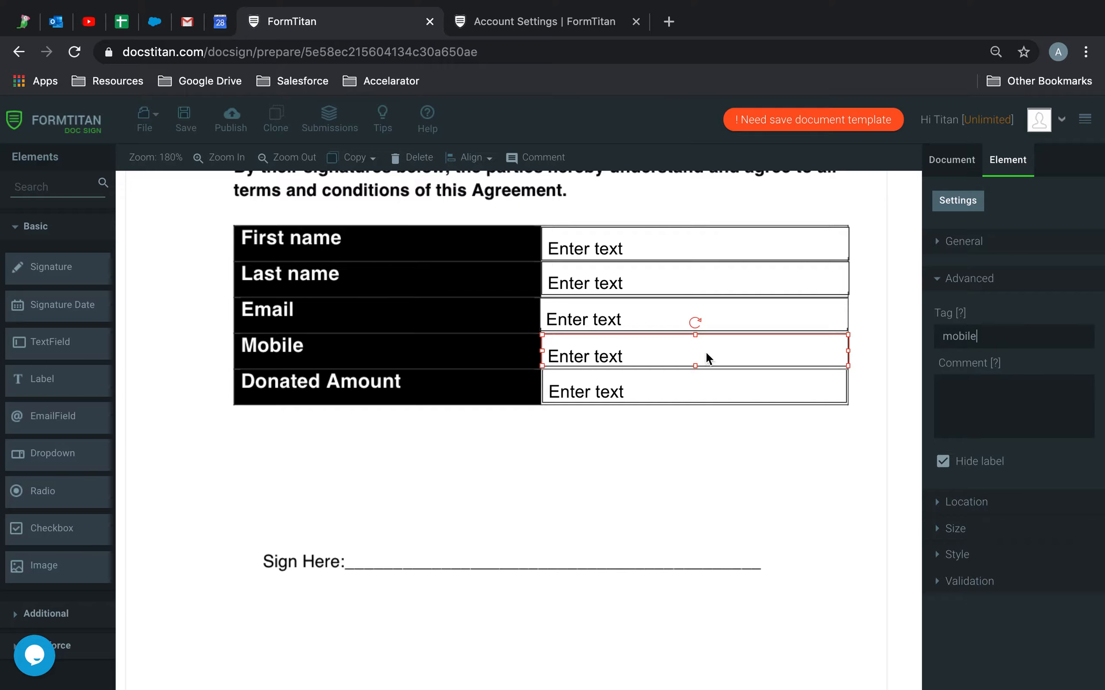
Tag the Donated Amount field 'donate', relabel it, and add a signature box over Sign Here.
left_click(652, 387)
left_click(1013, 338)
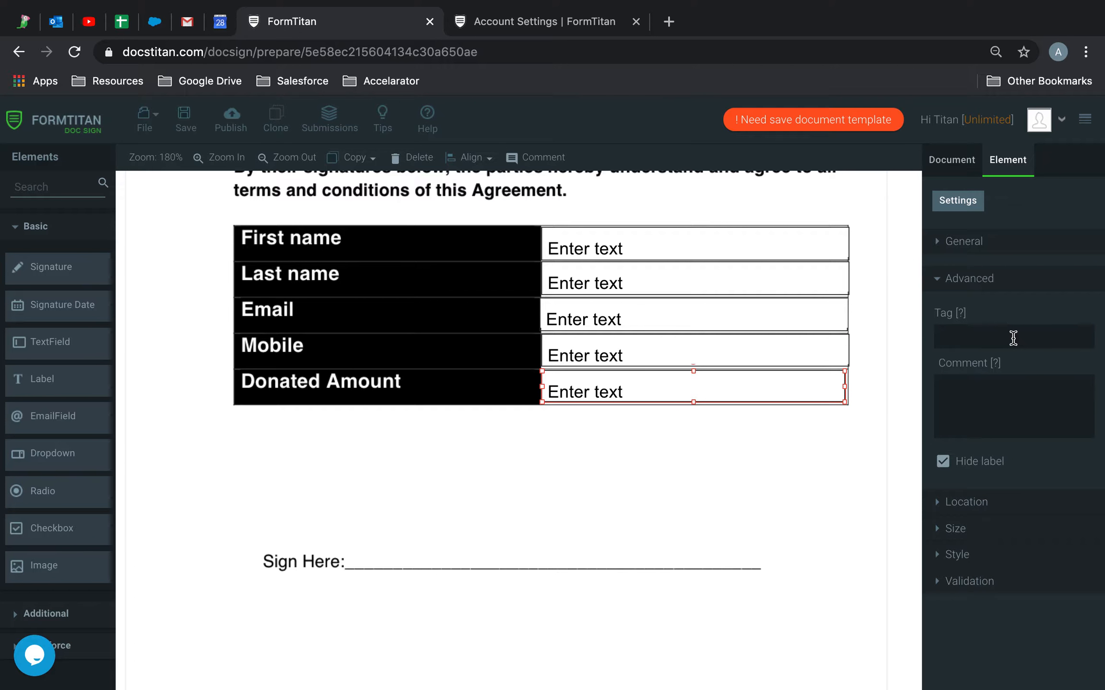
type("donamted amount (mask")
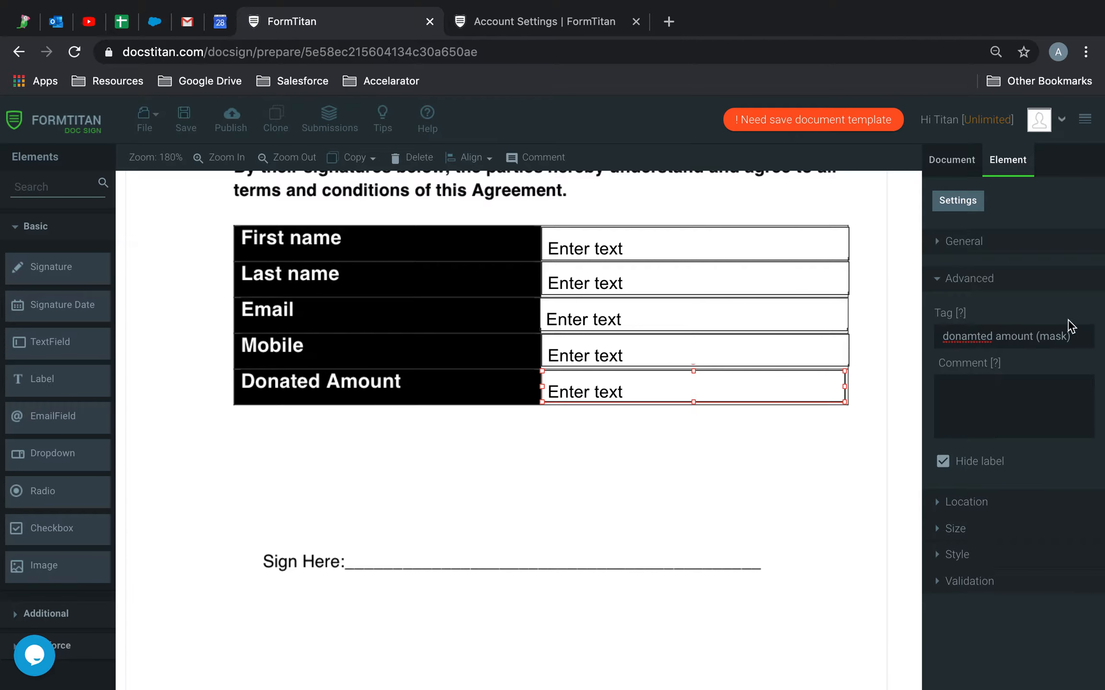
left_click(980, 336)
key("BackSpace")
left_click(952, 237)
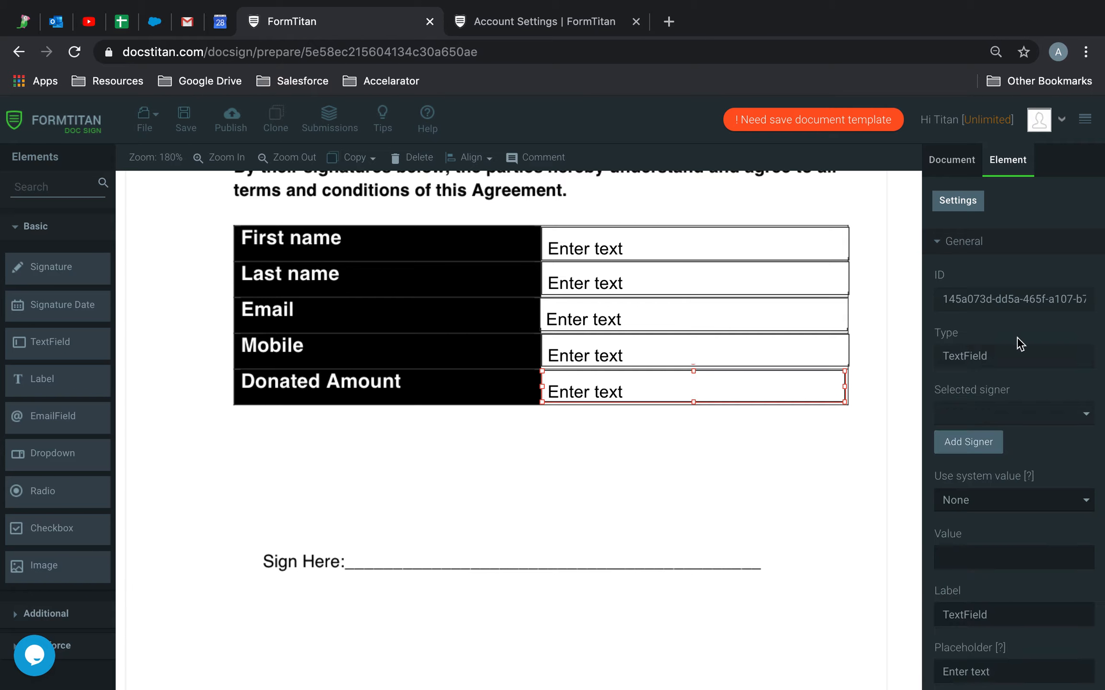
scroll(1007, 482, "down", 2)
left_click_drag(995, 509, 861, 507)
type("Donated Amount")
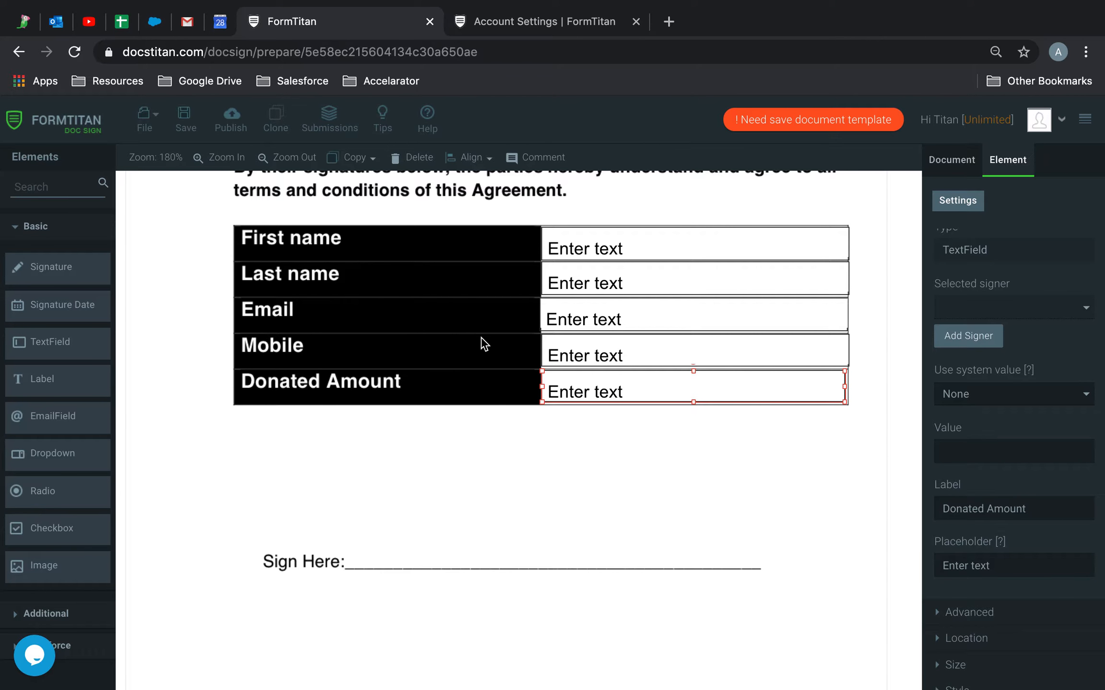
mouse_move(42, 274)
left_mouse_down()
mouse_move(380, 439)
mouse_move(398, 504)
left_mouse_up()
mouse_move(506, 521)
left_mouse_down()
mouse_move(787, 562)
mouse_move(760, 569)
left_mouse_up()
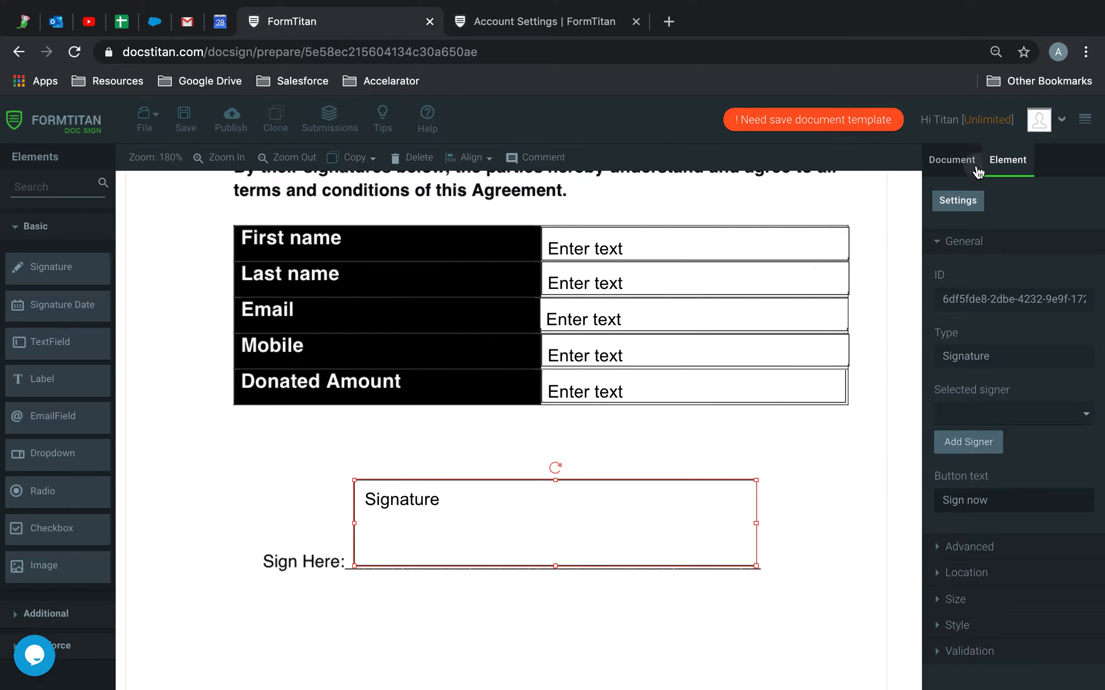
Make the document publicly accessible and open its Salesforce push settings.
left_click(979, 165)
left_click(981, 246)
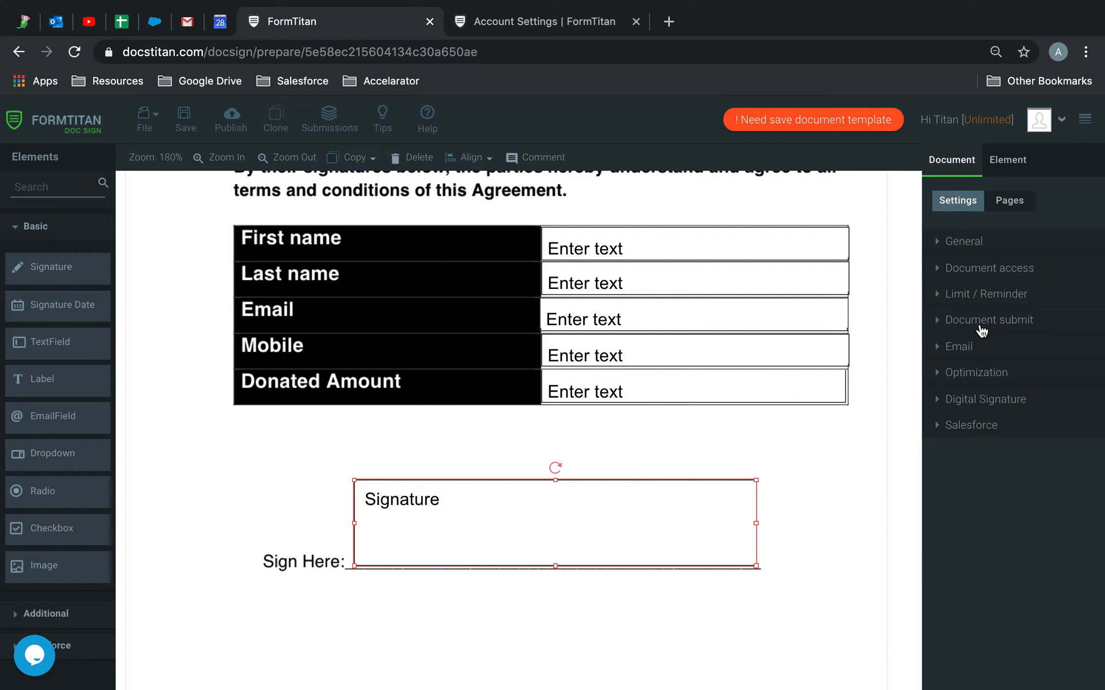
left_click(1001, 285)
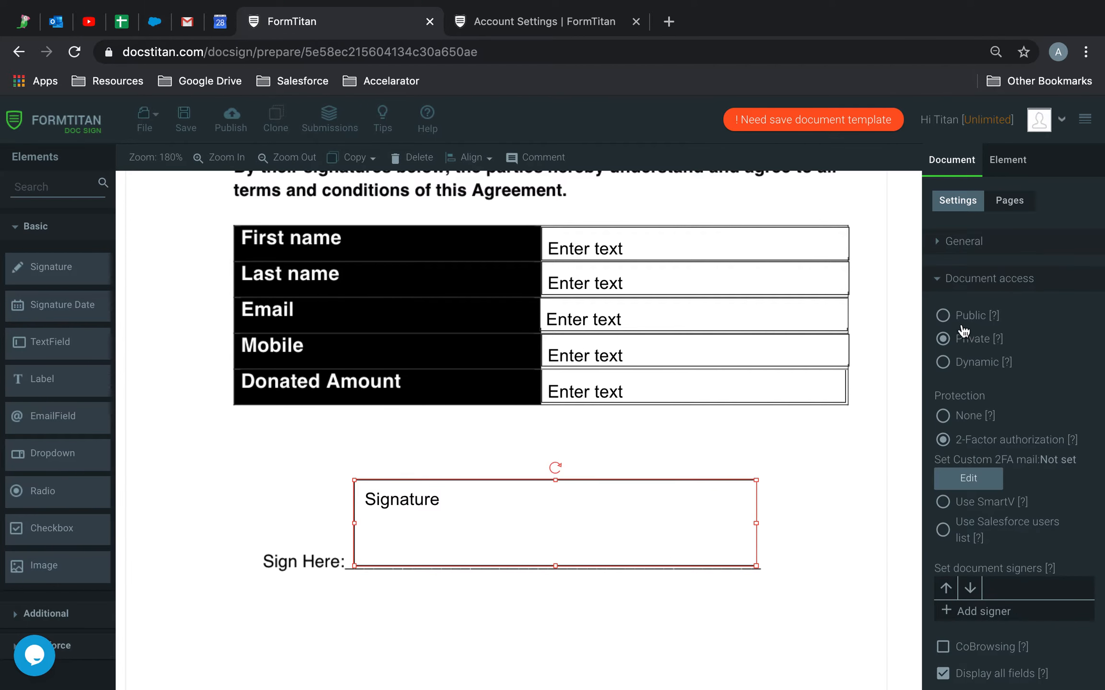
left_click(943, 315)
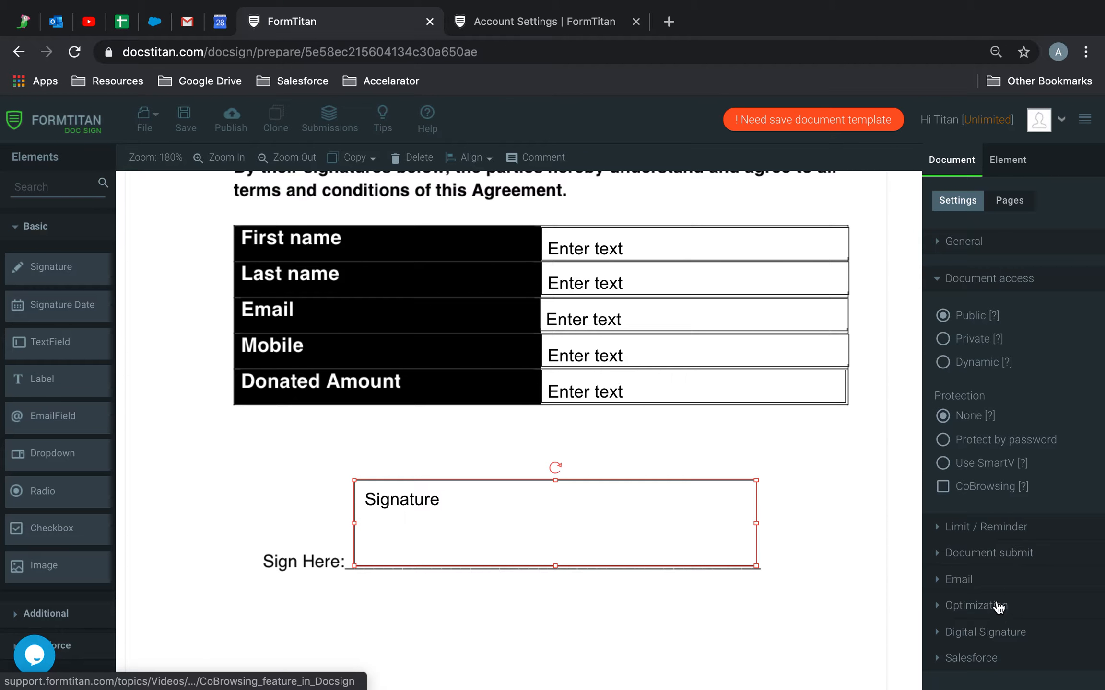
left_click(986, 654)
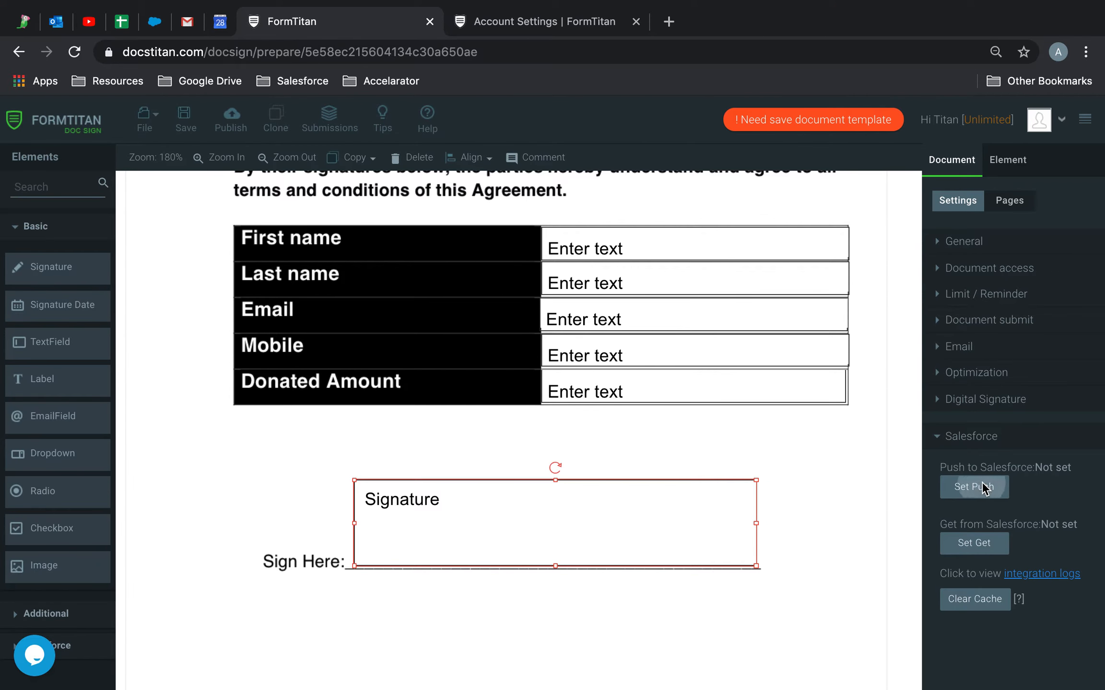
left_click(976, 487)
Add a Salesforce Contact object with the comment 'Create Contact'.
left_click(314, 516)
left_click(341, 412)
type("cont")
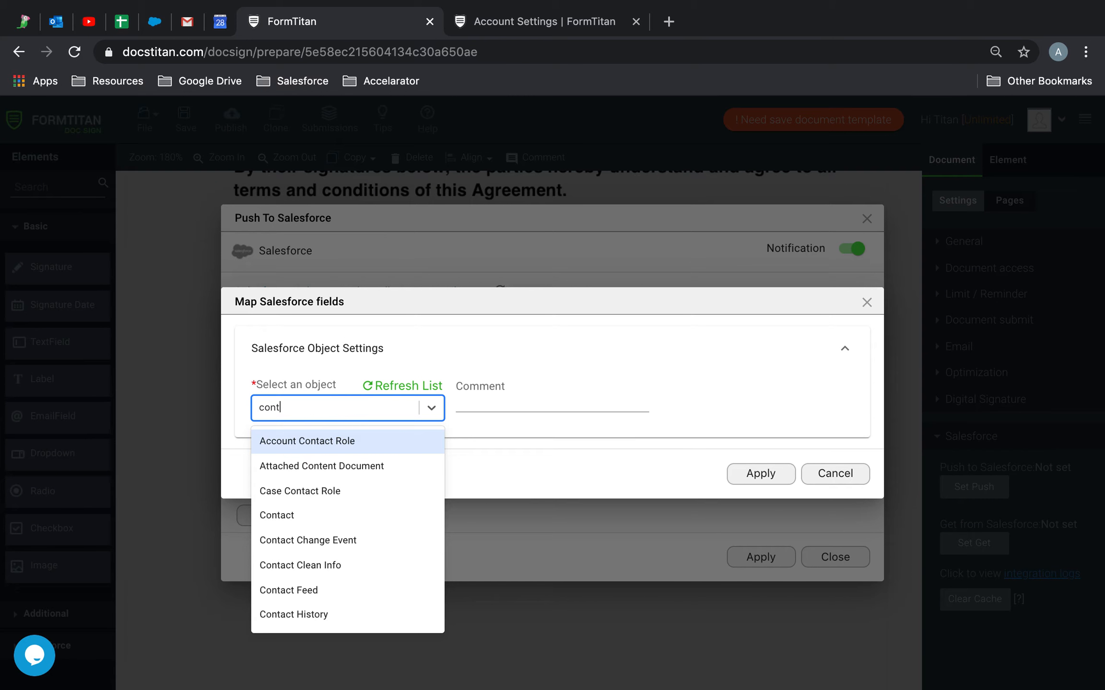
left_click(302, 491)
left_click(351, 355)
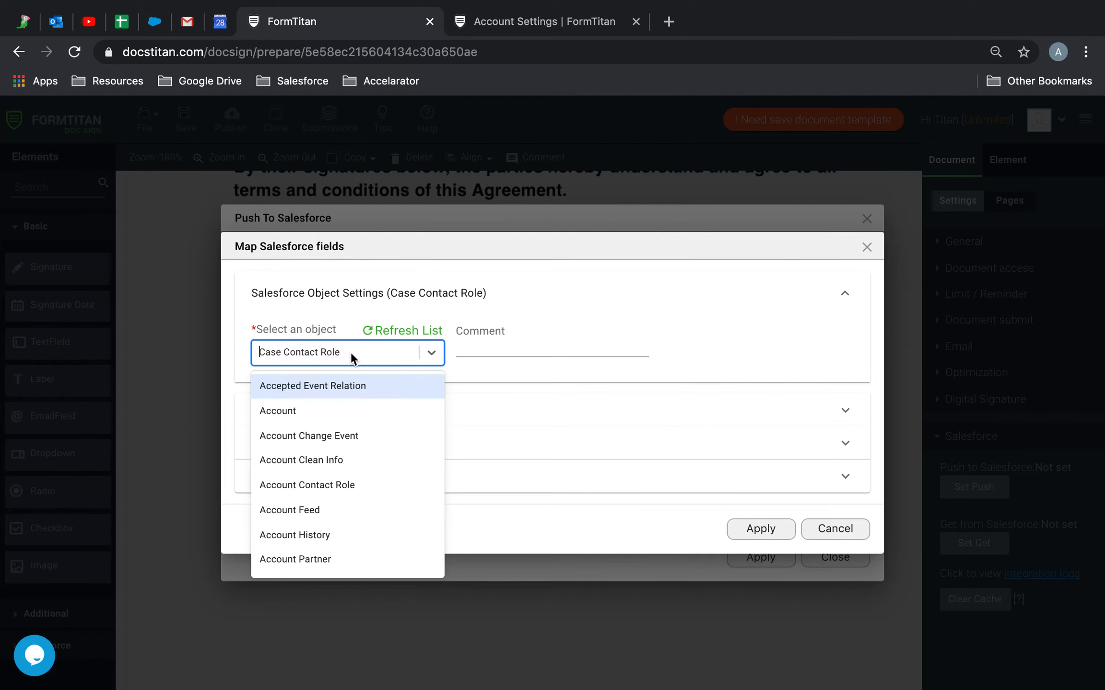
type("cont")
left_click(334, 461)
left_click(476, 345)
type("Create Contact")
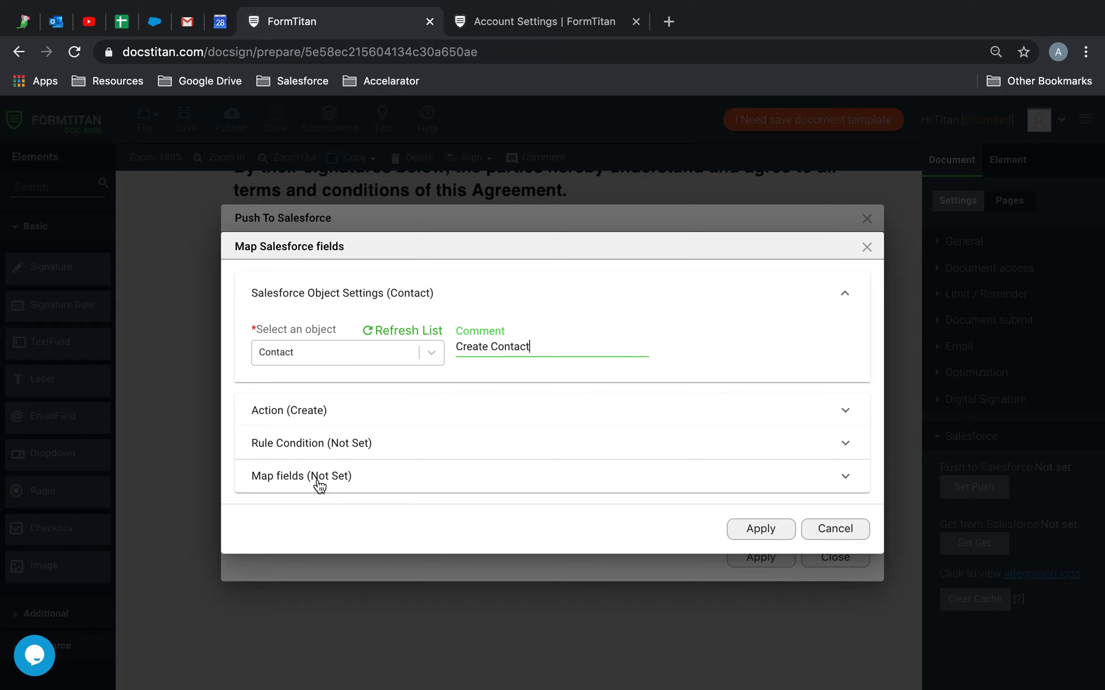
Map the Contact's Last Name and First Name to the form's last and first name fields.
left_click(318, 477)
left_click(353, 463)
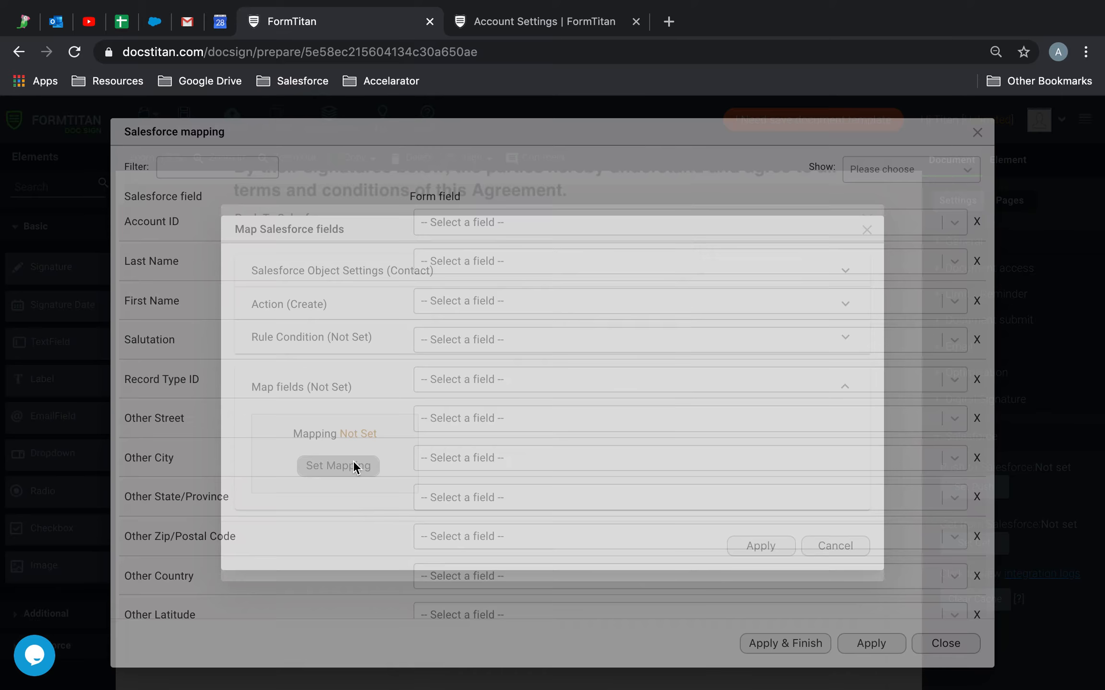
left_click(481, 260)
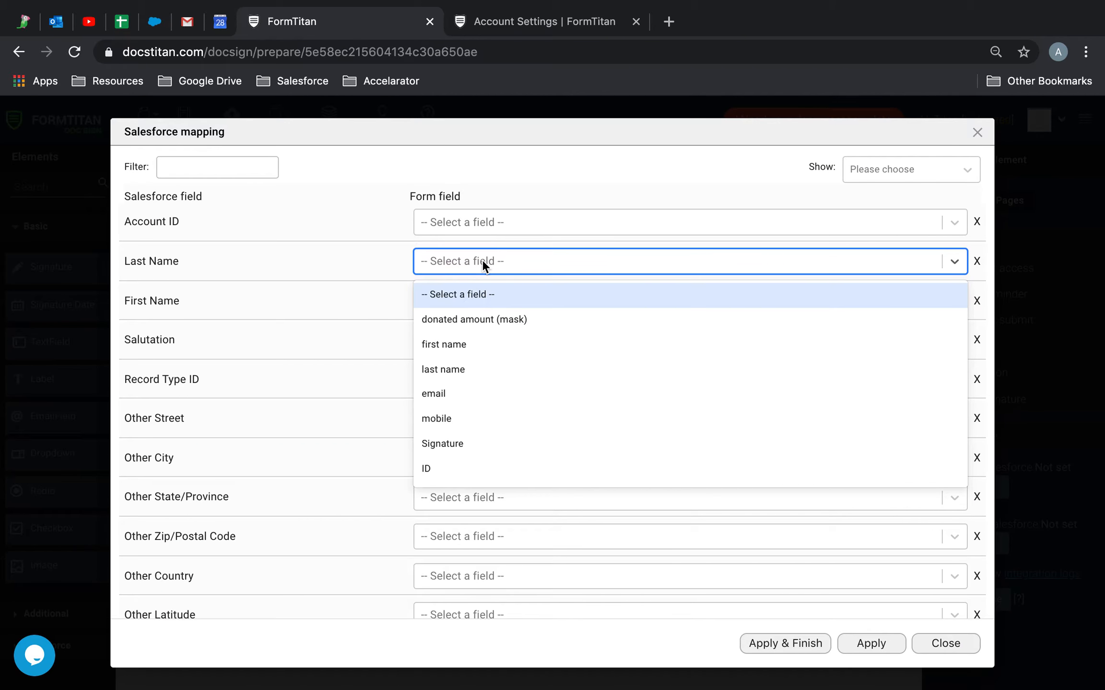
type("las")
left_click(478, 297)
left_click(478, 301)
type("fir")
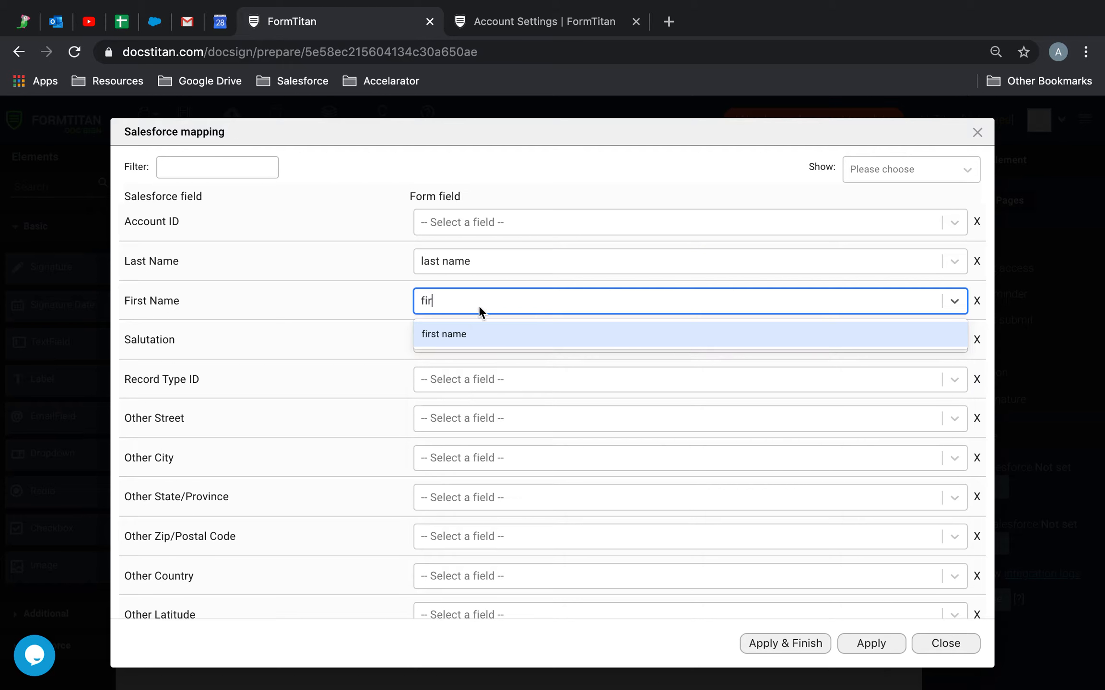
left_click(473, 333)
Map Email to the email field and Donation Amount (Mask) to the masked donated amount.
left_click(241, 166)
type("ema")
left_click(455, 367)
type("ema")
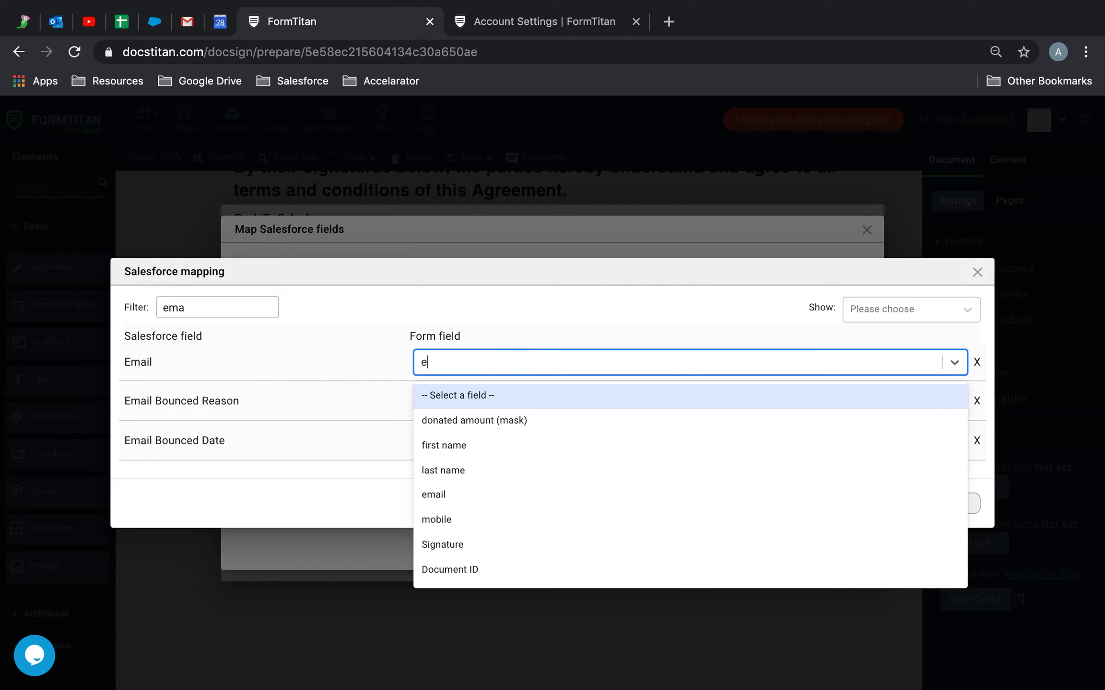
left_click(438, 395)
left_click(260, 307)
left_click_drag(260, 307, 106, 292)
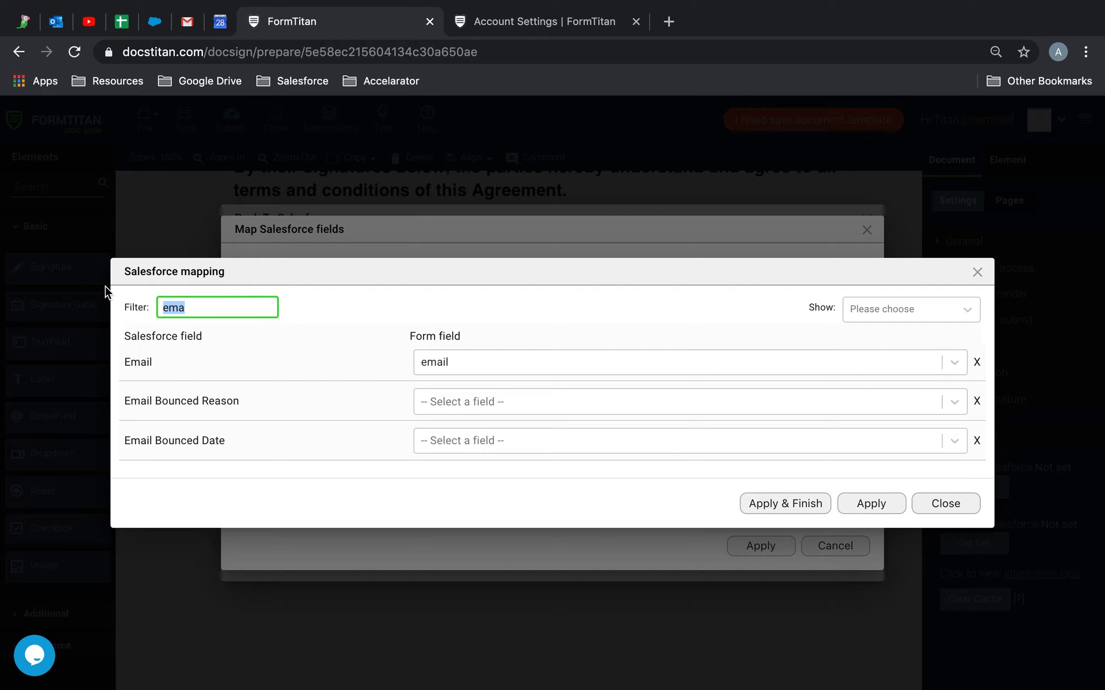
key("BackSpace")
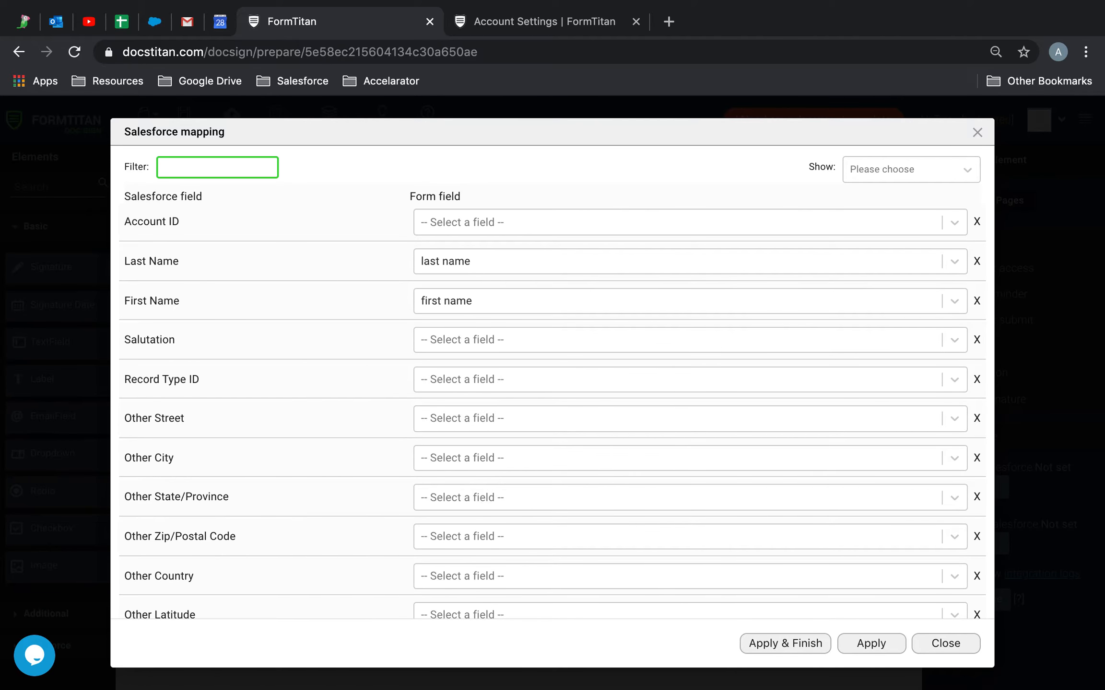
type("dona")
left_click(500, 430)
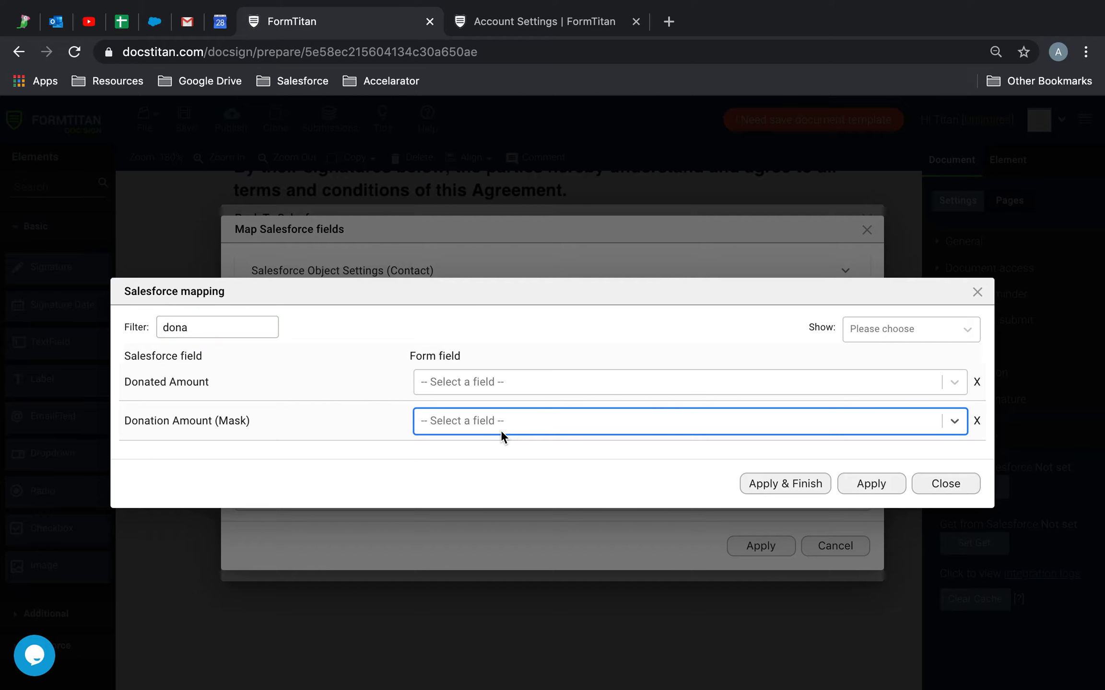
left_click(500, 477)
Map Mobile Phone to the mobile field, then apply and confirm the Contact mapping.
double_click(175, 328)
type("mob")
left_click(500, 402)
left_click(500, 449)
left_click(911, 349)
left_click(892, 405)
left_click_drag(201, 348, 33, 312)
key("BackSpace")
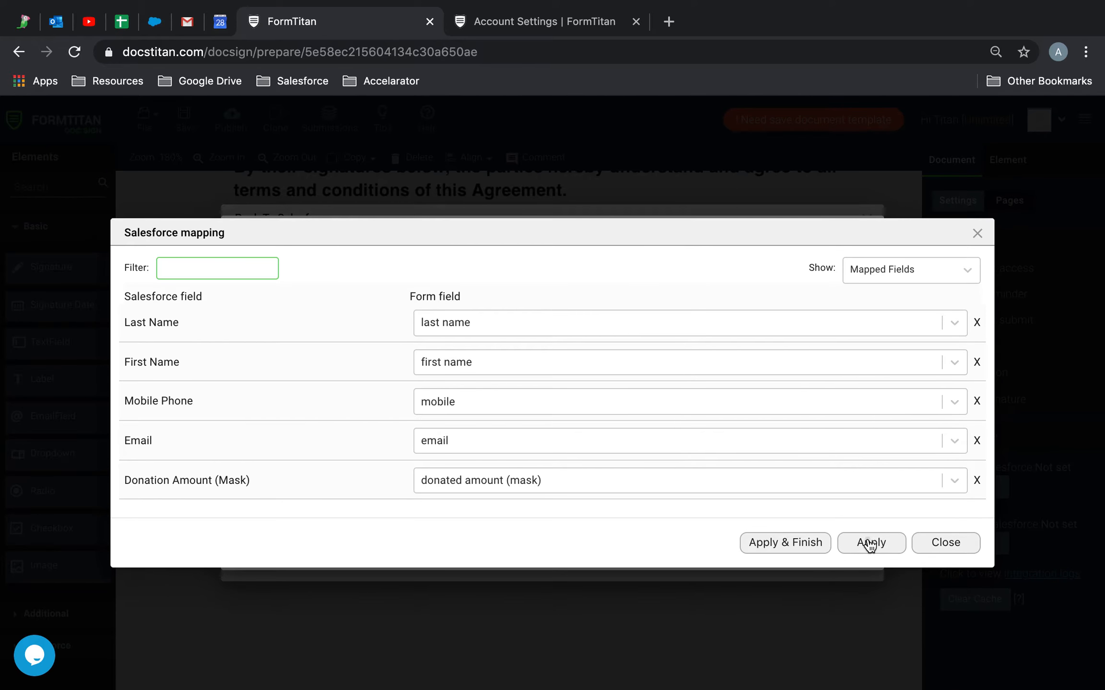
left_click(871, 545)
left_click(757, 549)
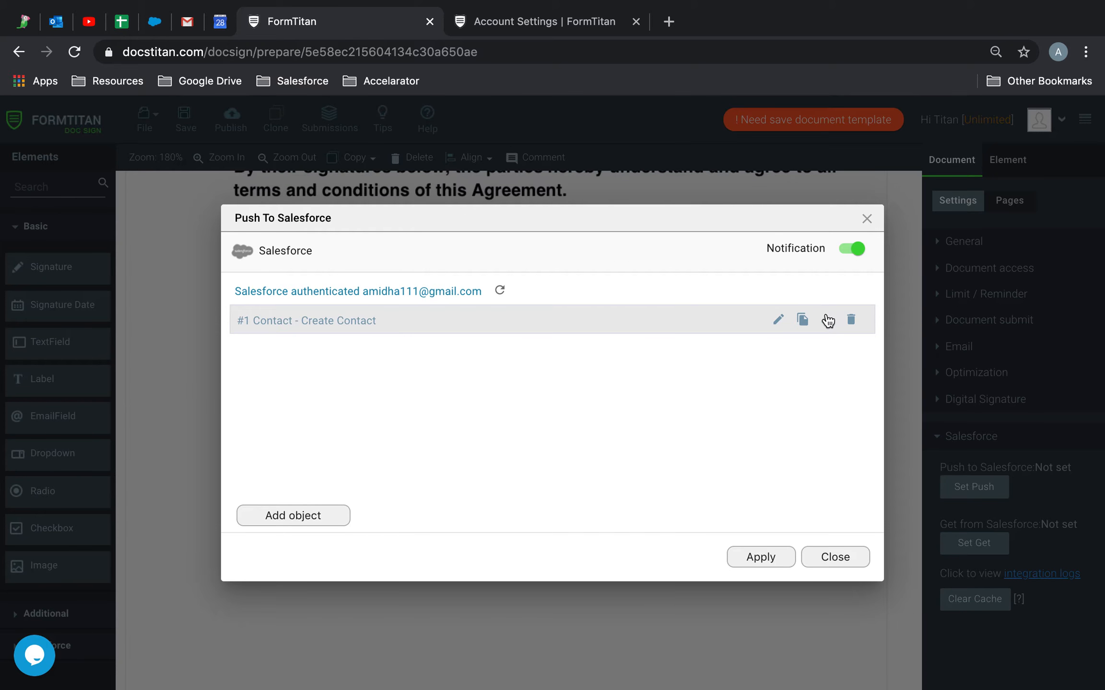
Add a Files object whose Title is the custom value 'Donated Amount Agreement'.
left_click(829, 320)
type("file")
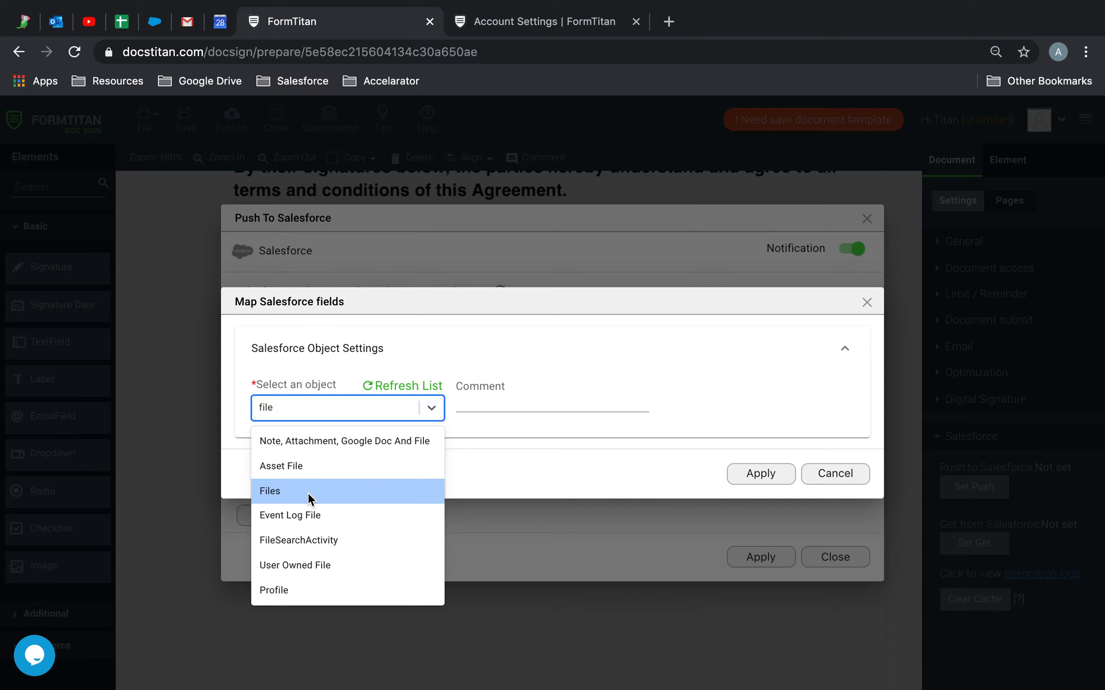
left_click(314, 491)
left_click(311, 484)
left_click(352, 468)
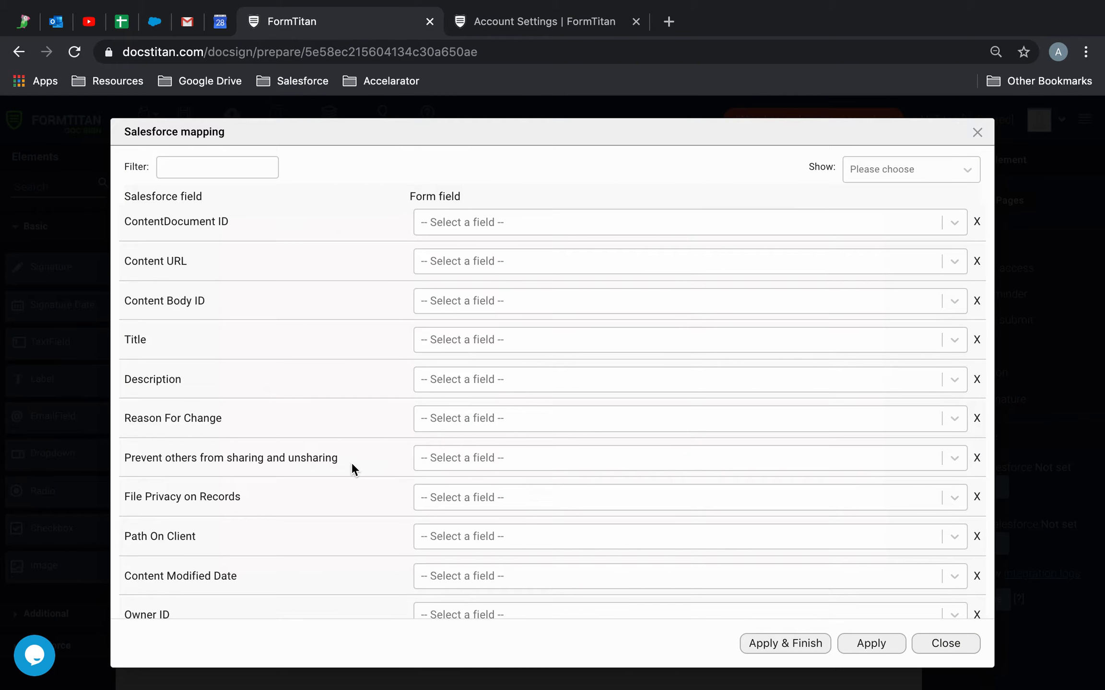
left_click(482, 340)
type("other")
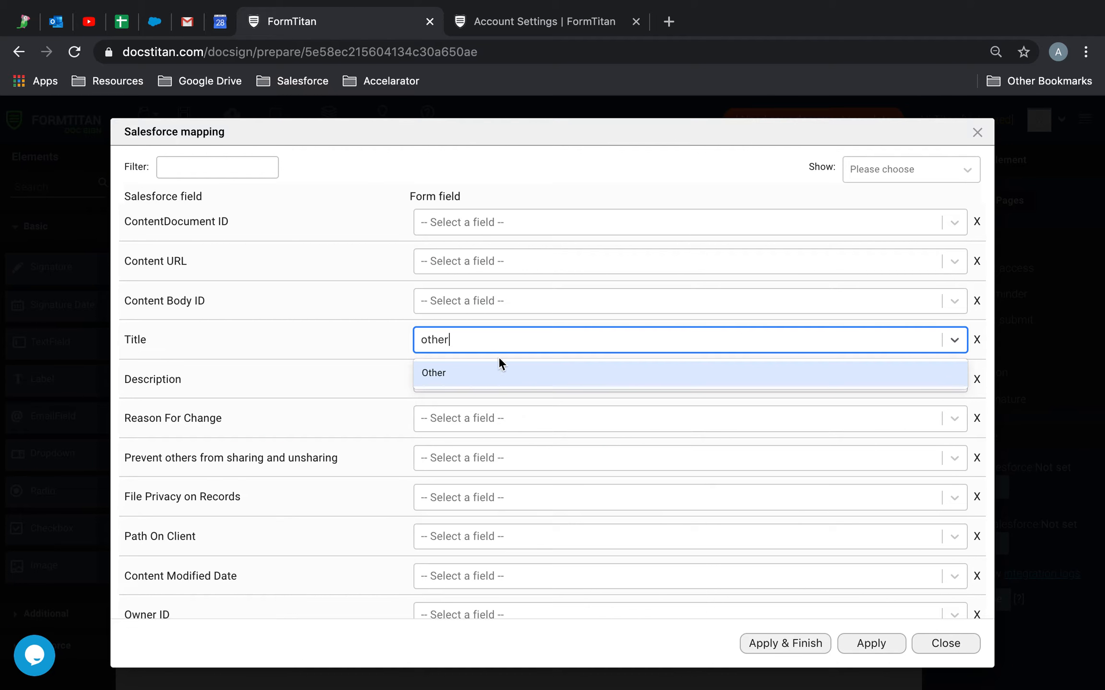
left_click(532, 373)
left_click(730, 335)
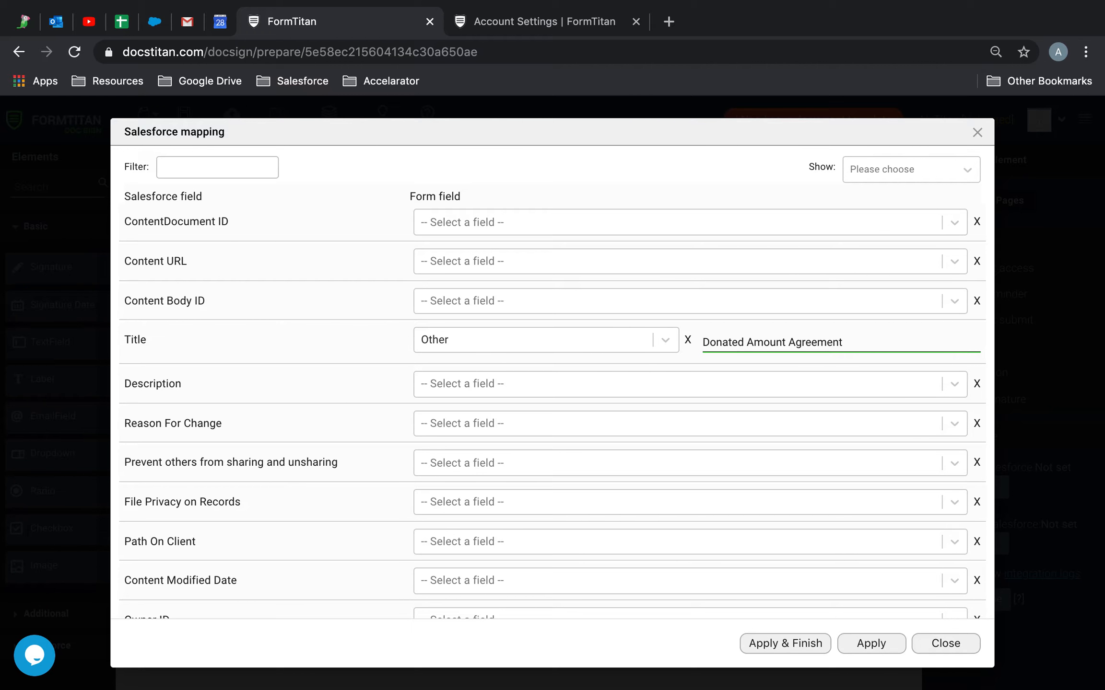
Map Version Data to Your Document and finish the Salesforce push setup.
left_click(202, 169)
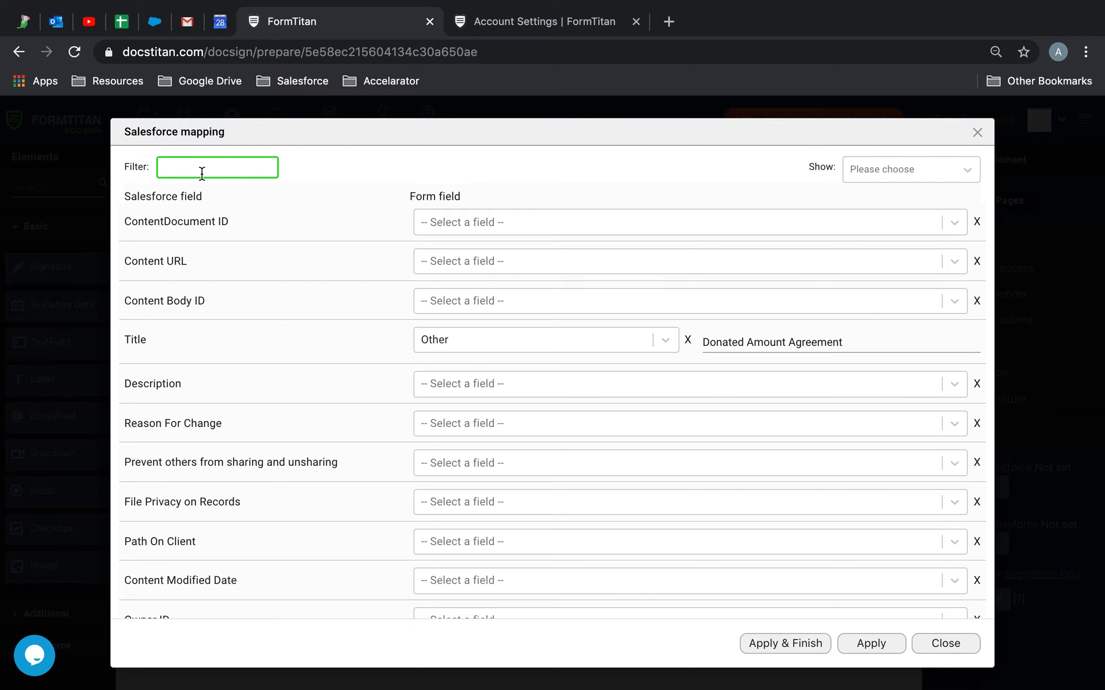
type("ver")
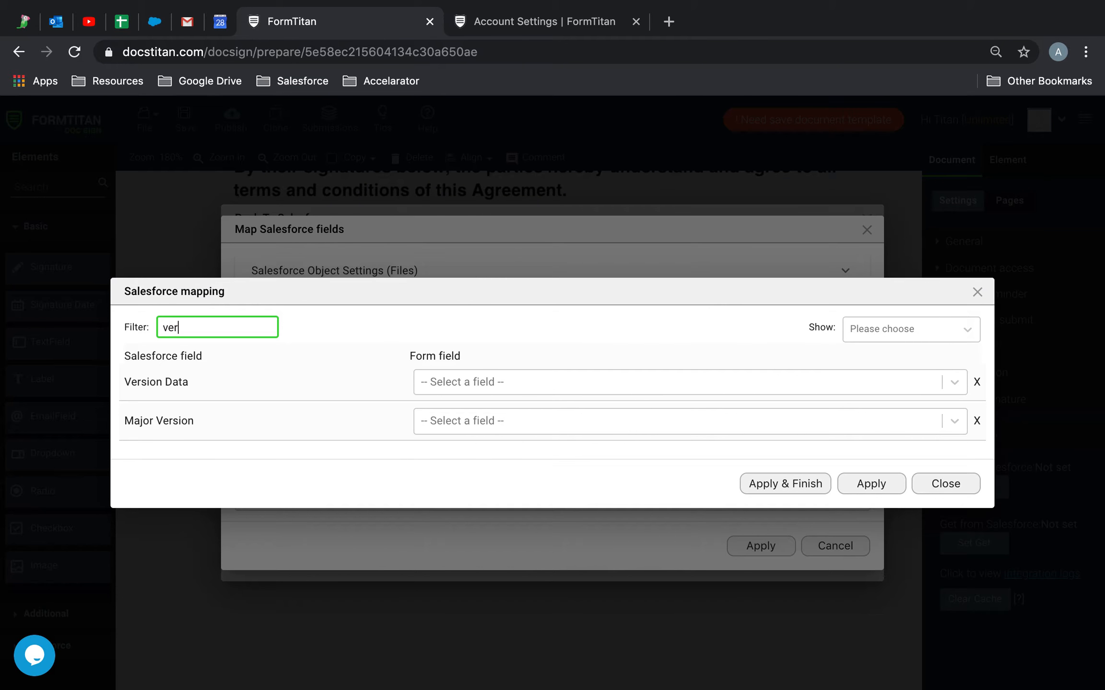
left_click(488, 386)
type("yo")
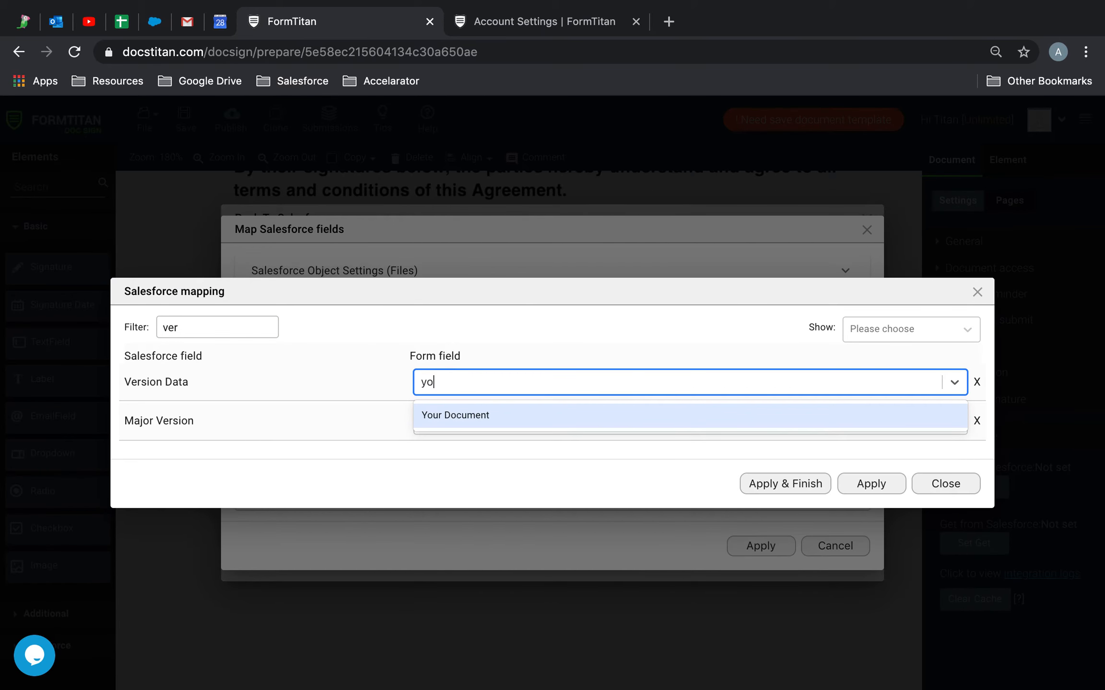
left_click(523, 415)
left_click(878, 330)
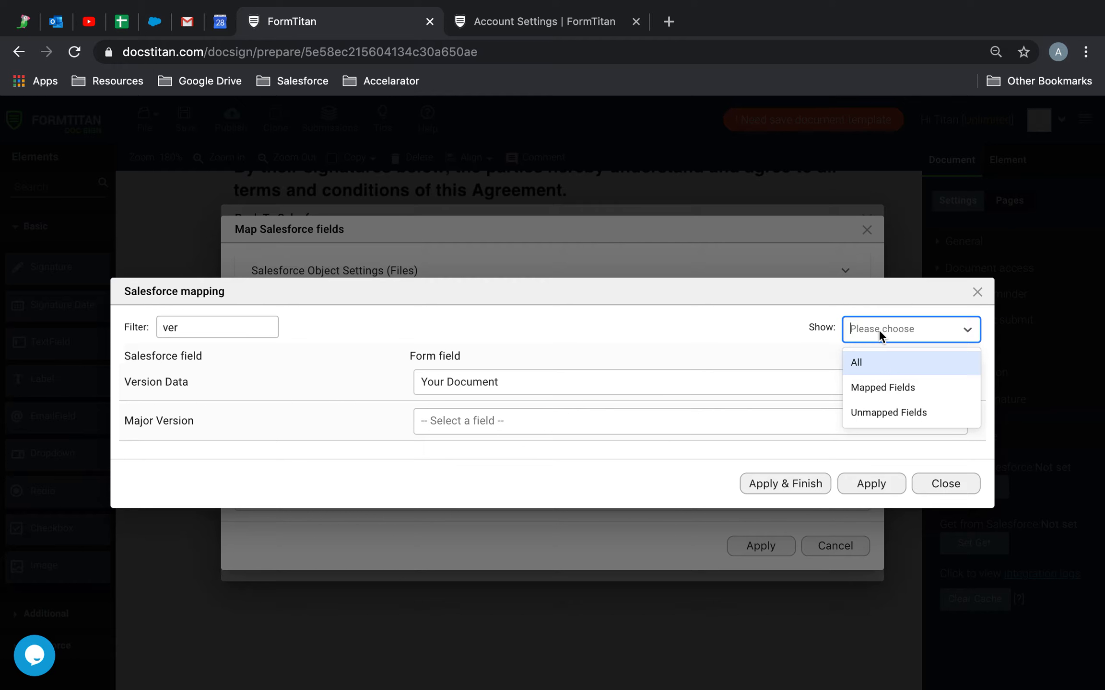
left_click(879, 396)
double_click(192, 347)
key("BackSpace")
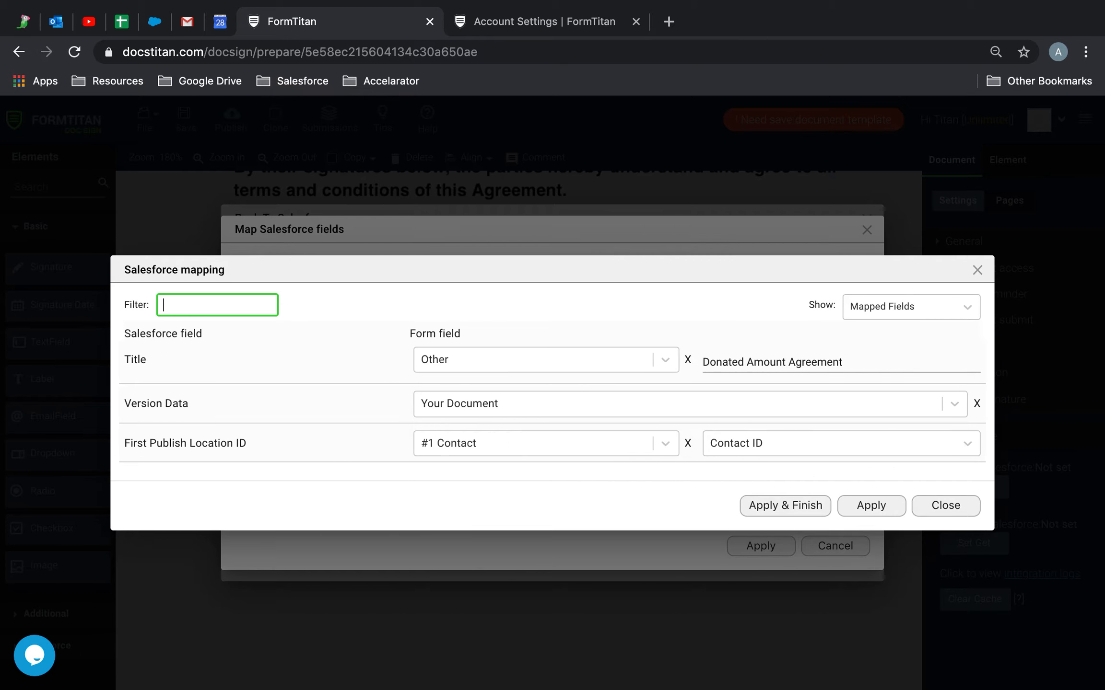
left_click(814, 514)
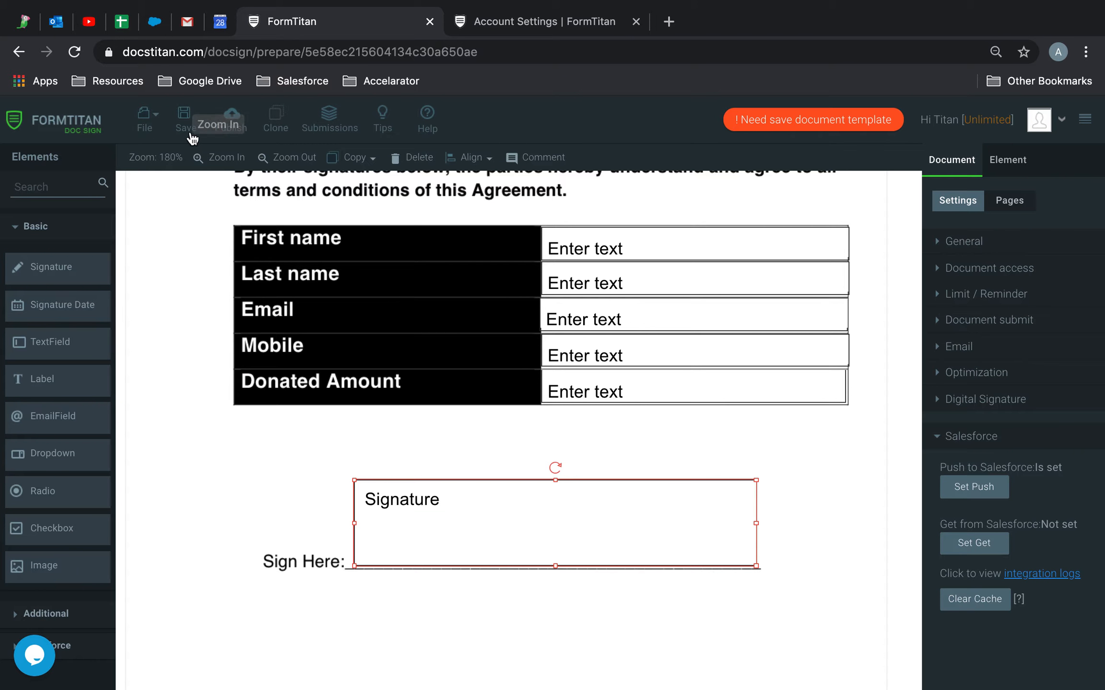
Save and publish the Mask Agreement, then select its published document link.
left_click(187, 126)
left_click(230, 120)
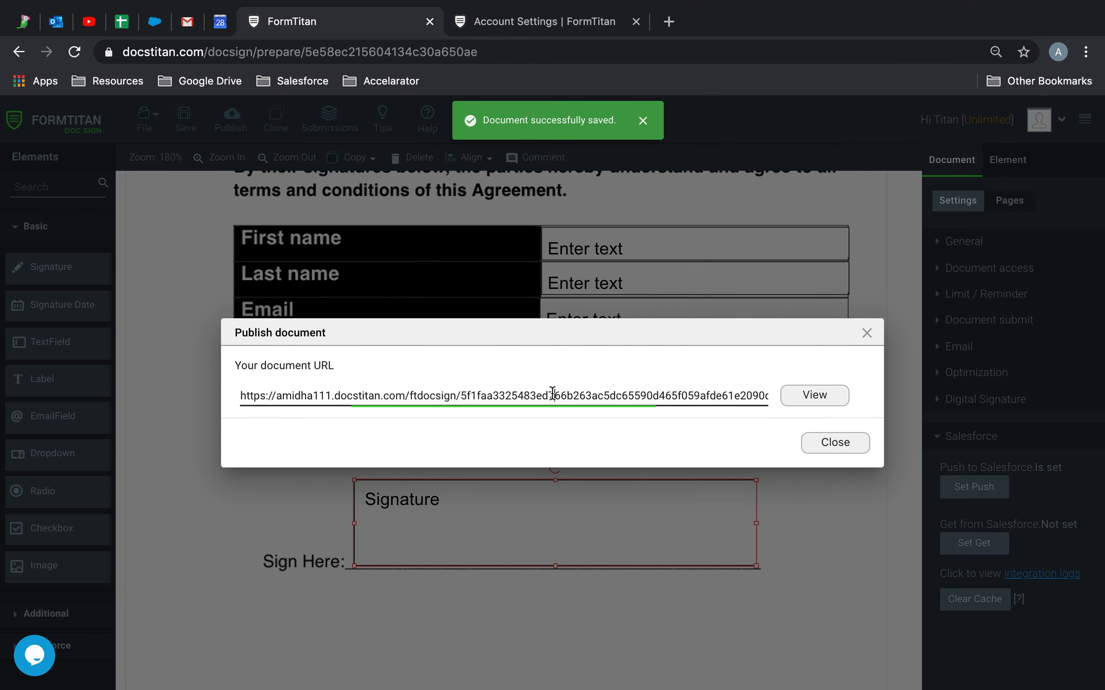
left_click(552, 394)
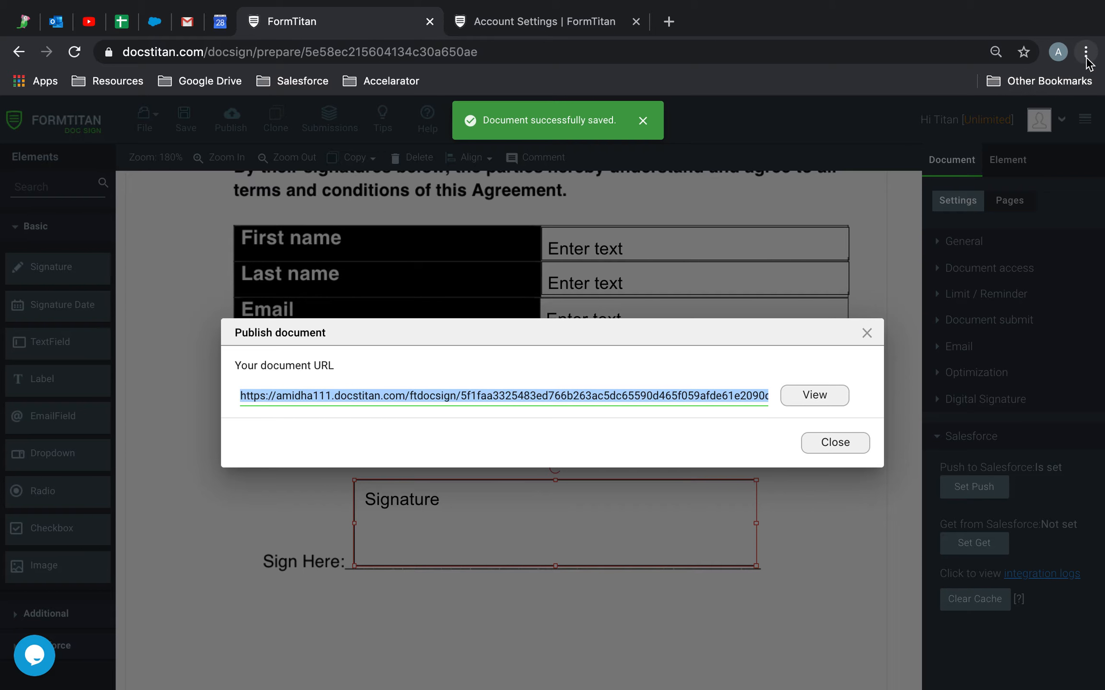
Load the published signing page in a new incognito window.
left_click(1086, 52)
left_click(952, 176)
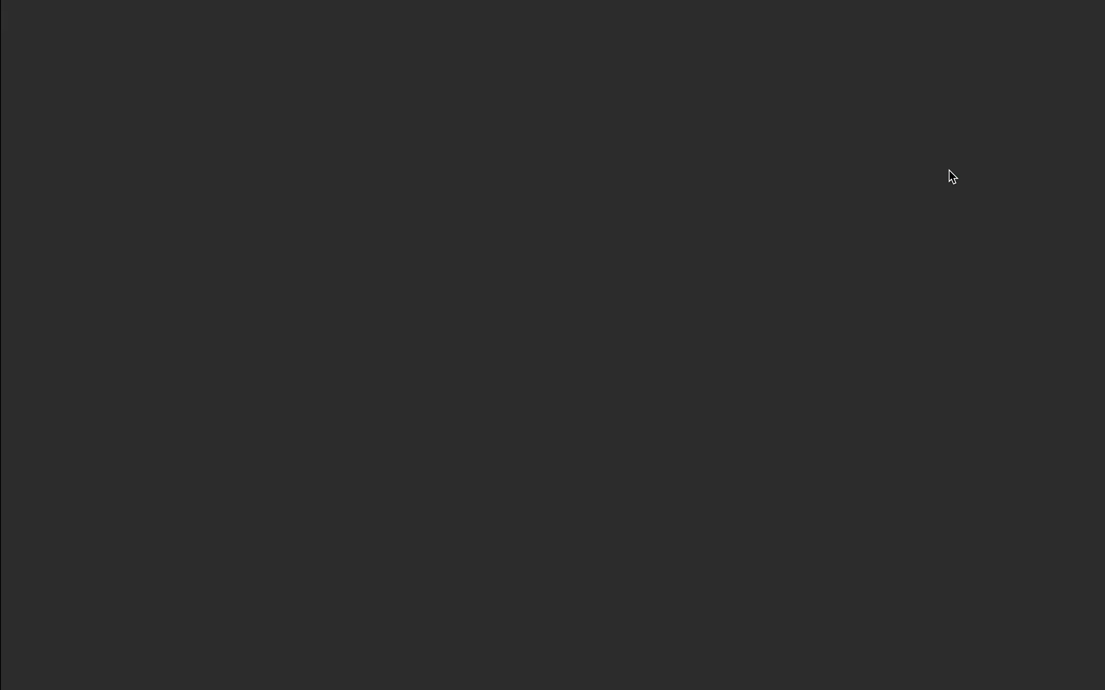
left_click(681, 42)
key("super+v")
key("Return")
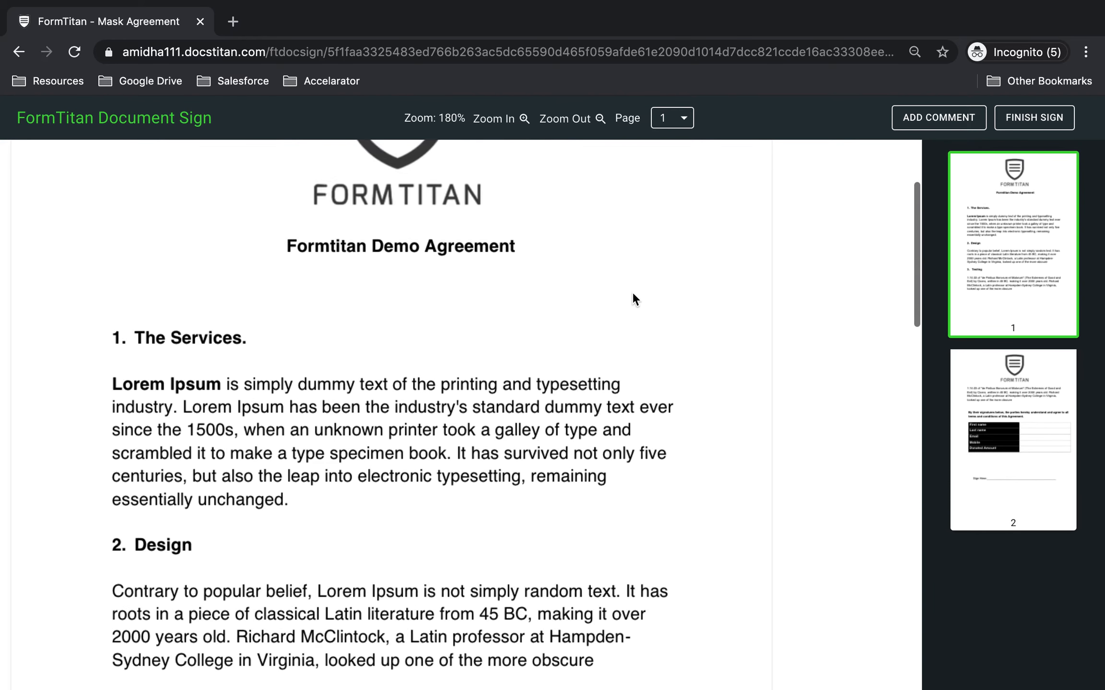
Fill in the signer's first name, last name, email, mobile number and Donated Amount 100000.
scroll(633, 294, "down", 10)
scroll(633, 299, "down", 6)
left_click(456, 402)
type("Mask")
key("Tab")
type("Bloggs")
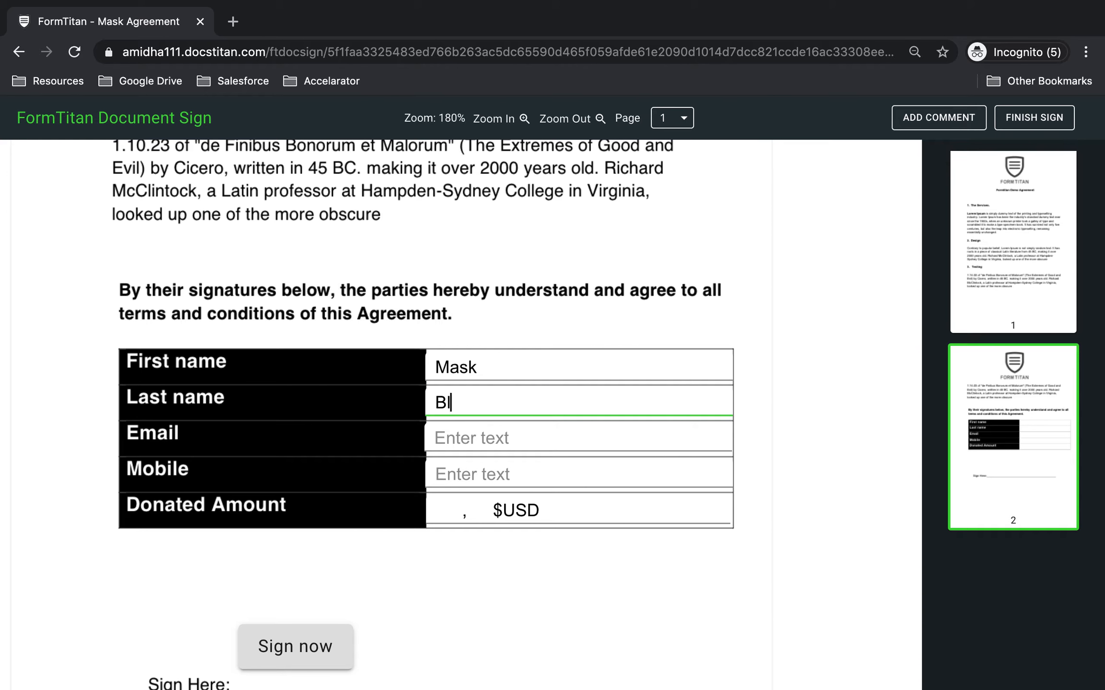
key("Tab")
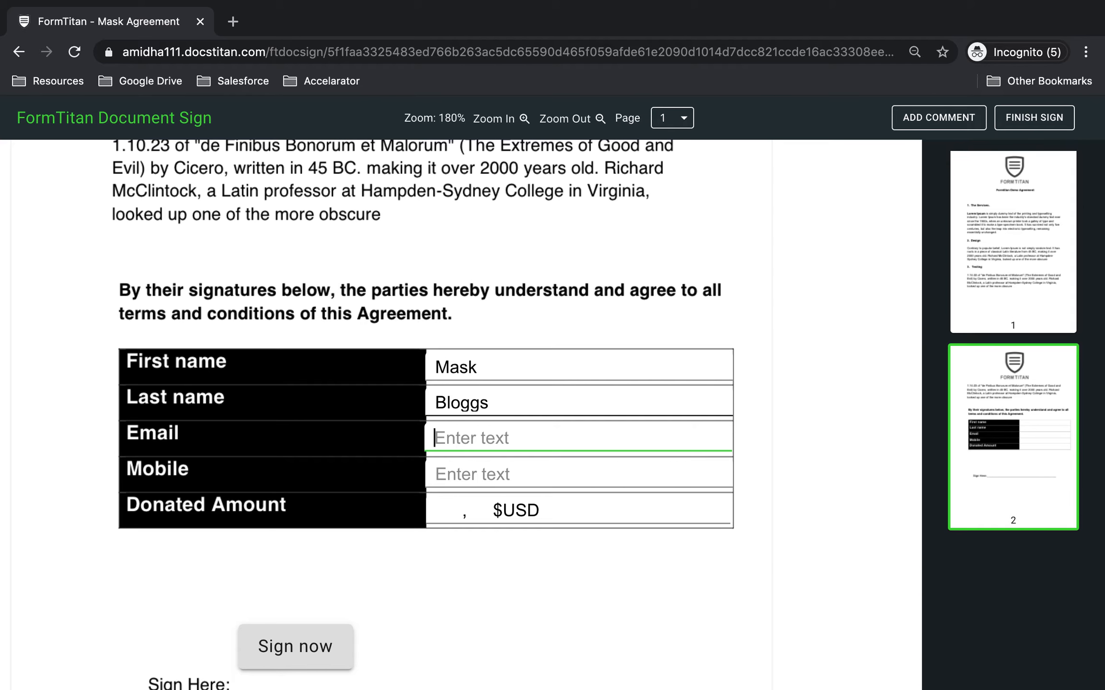
left_click(510, 482)
left_click(511, 508)
type("100000")
Draw and confirm a new signature, then finish signing the agreement.
scroll(451, 619, "down", 1)
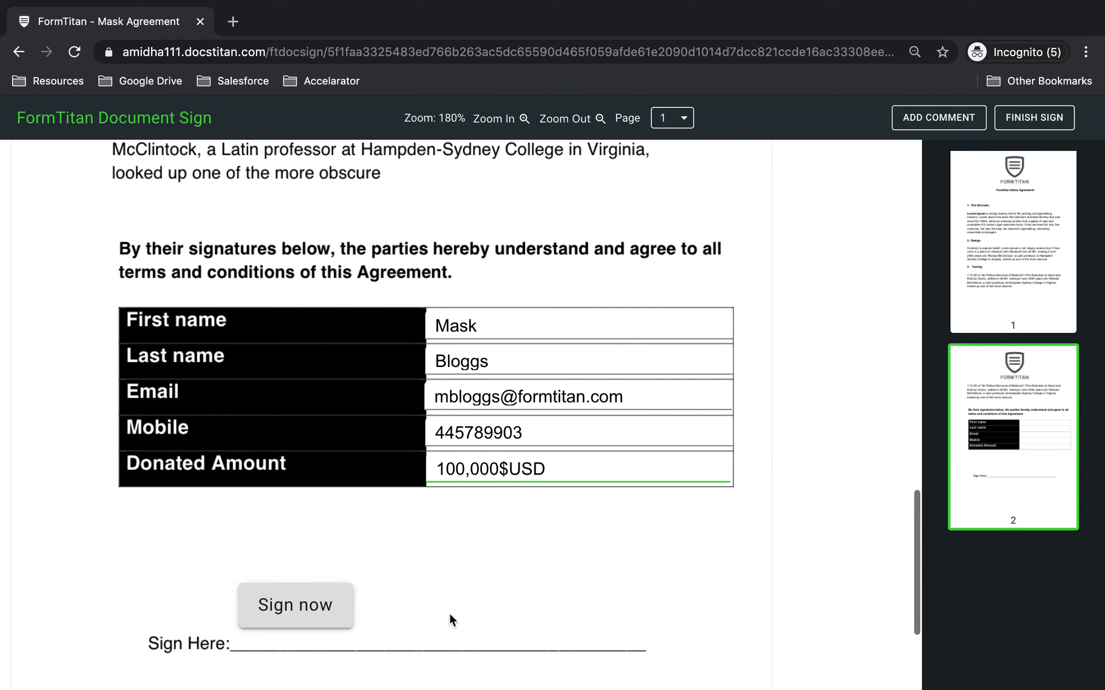
scroll(451, 618, "down", 2)
left_click(344, 519)
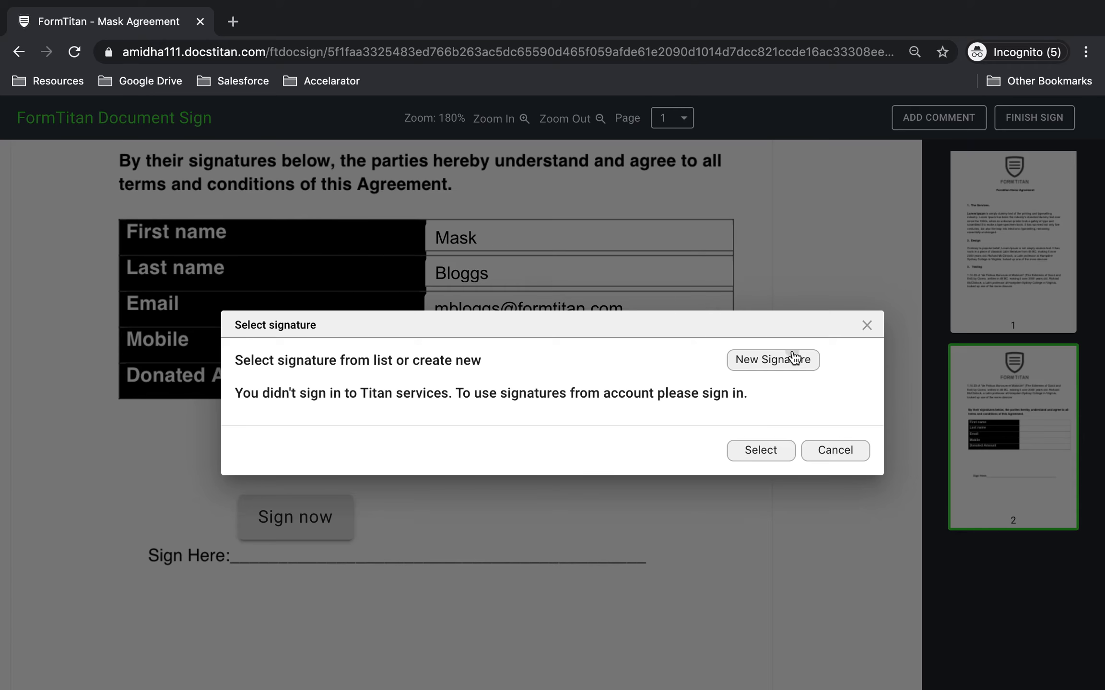
left_click(791, 360)
mouse_move(407, 369)
left_mouse_down()
mouse_move(413, 331)
mouse_move(473, 317)
mouse_move(455, 287)
mouse_move(426, 355)
mouse_move(439, 371)
mouse_move(619, 301)
left_mouse_up()
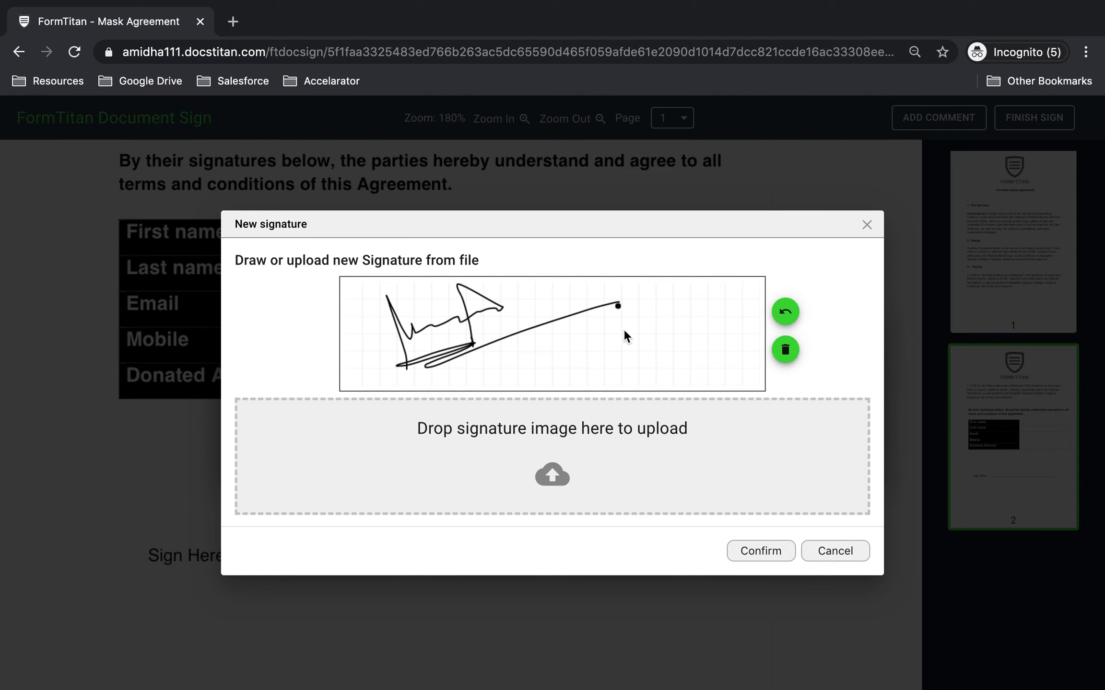
left_click(751, 557)
scroll(784, 511, "up", 3)
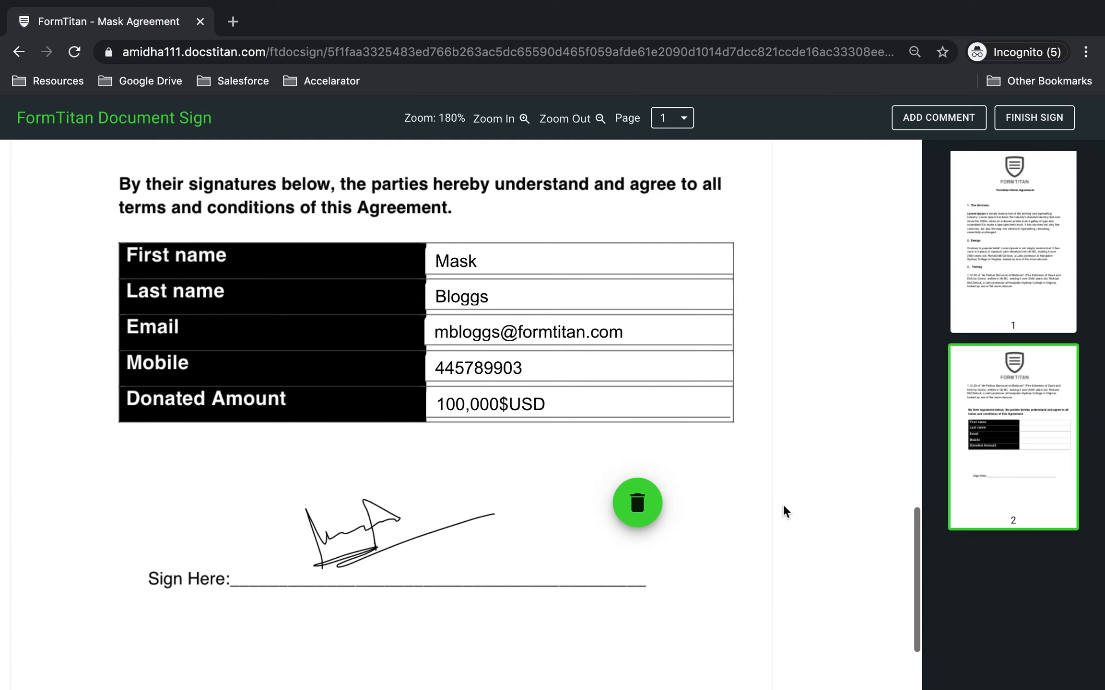
left_click(1013, 116)
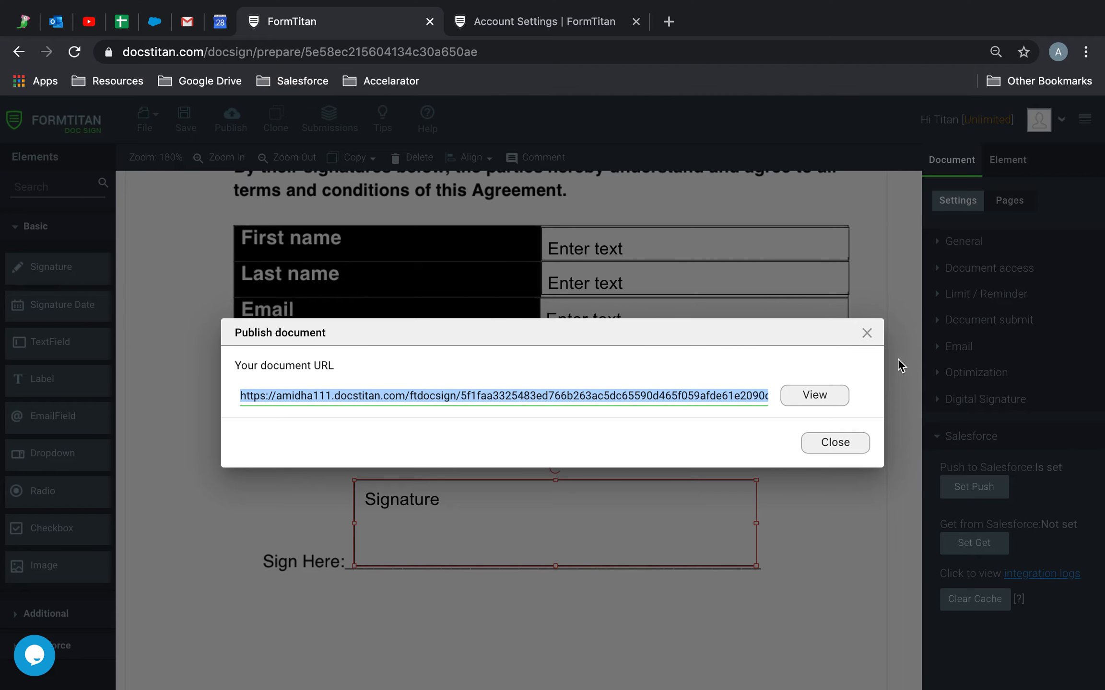
Close the published link window and open the new Contact record from the integration logs.
left_click(867, 333)
left_click(1044, 575)
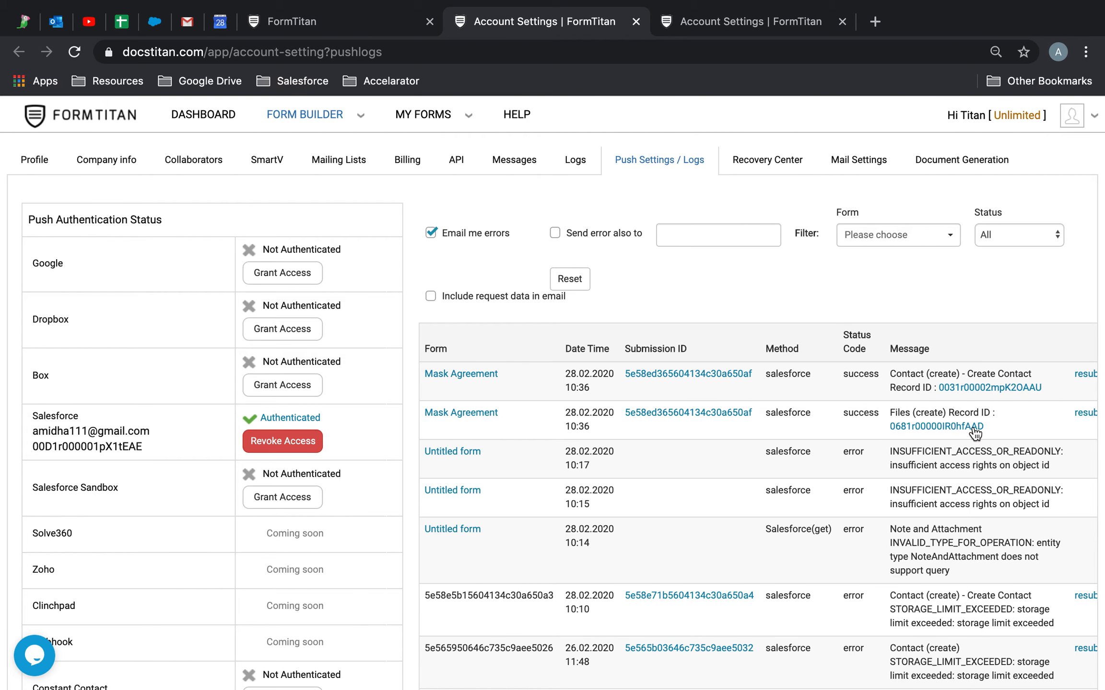
left_click(976, 387)
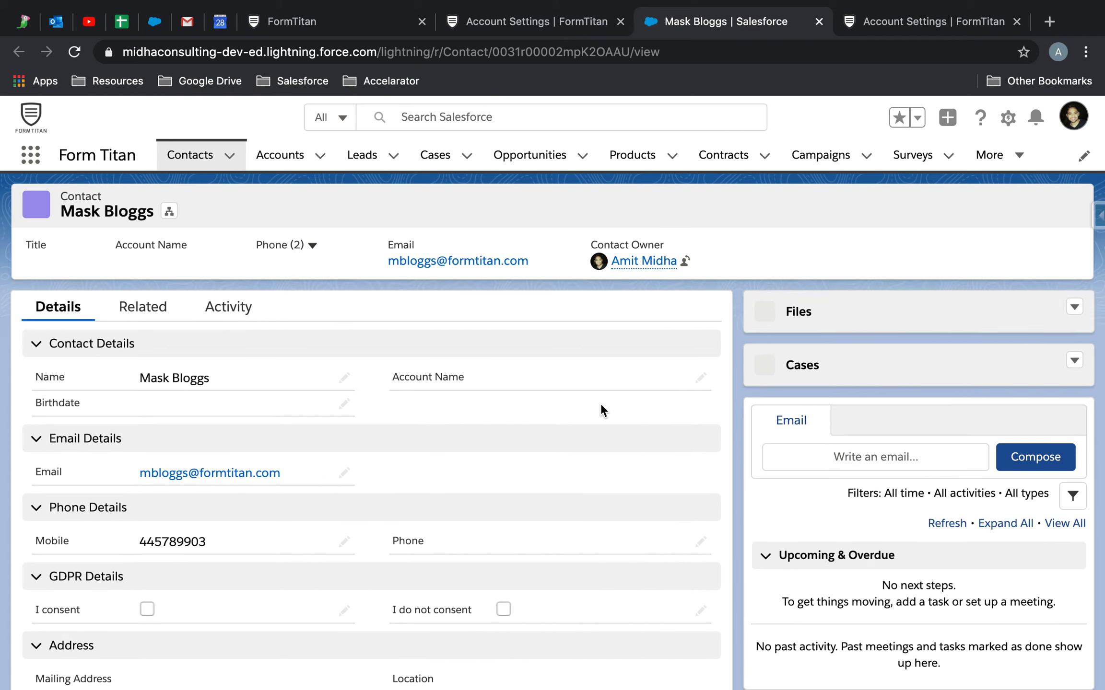
Check that the contact's Donation Amount (Mask) reads 100,000$USD.
scroll(601, 403, "down", 5)
left_click(204, 555)
left_click_drag(204, 554, 139, 563)
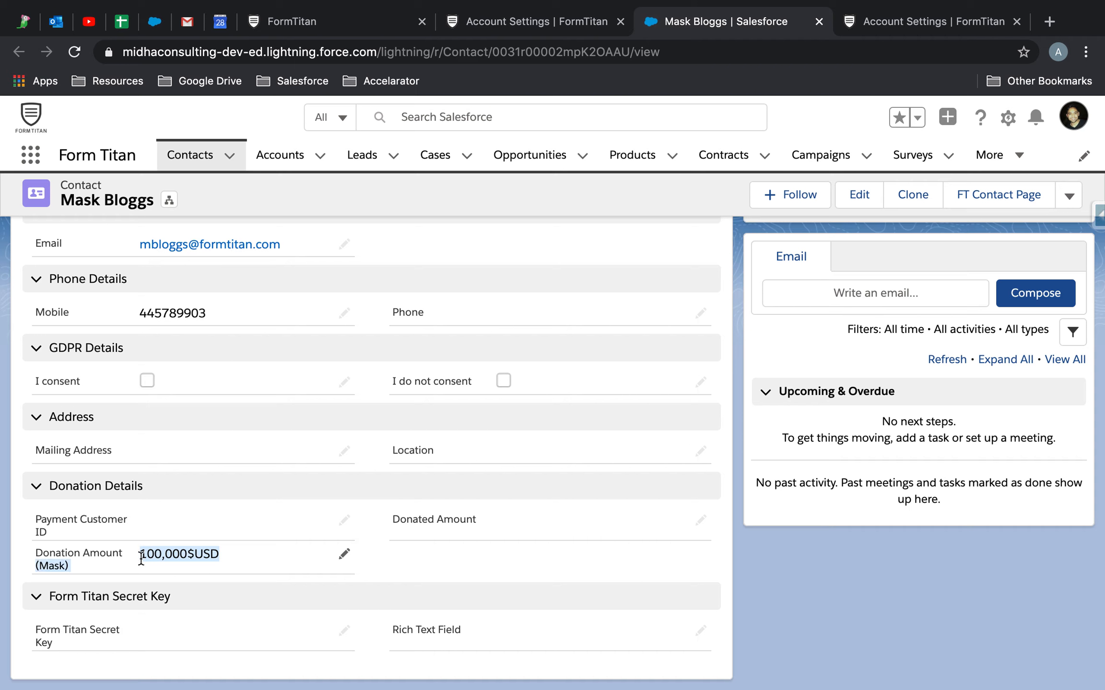
left_click(459, 562)
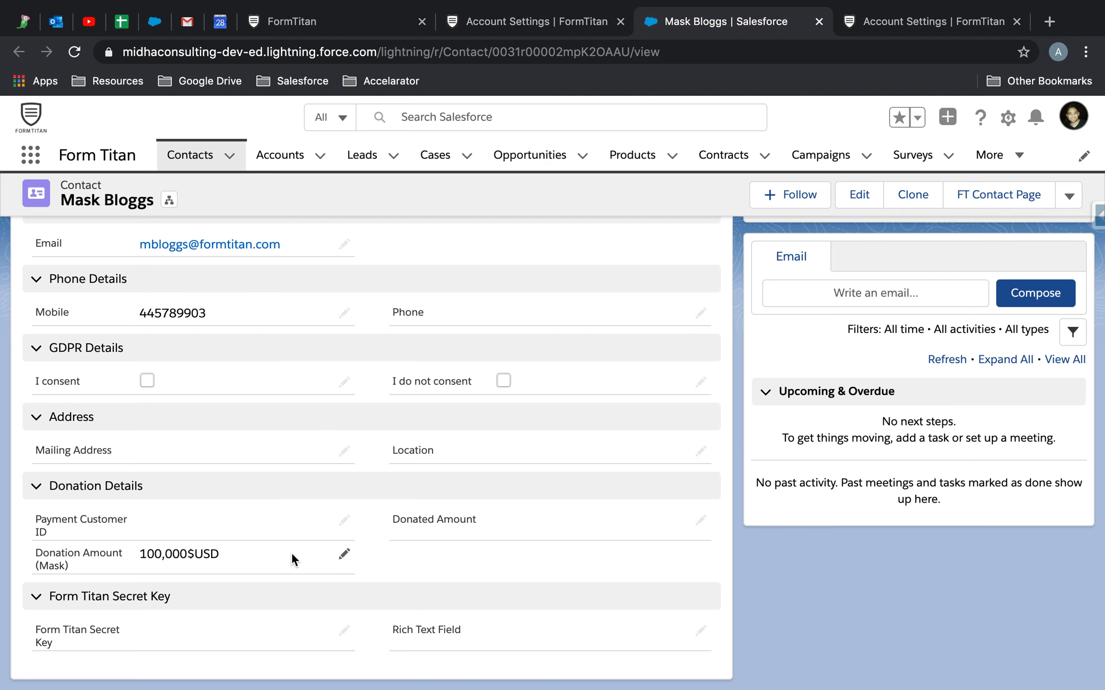
scroll(291, 552, "up", 5)
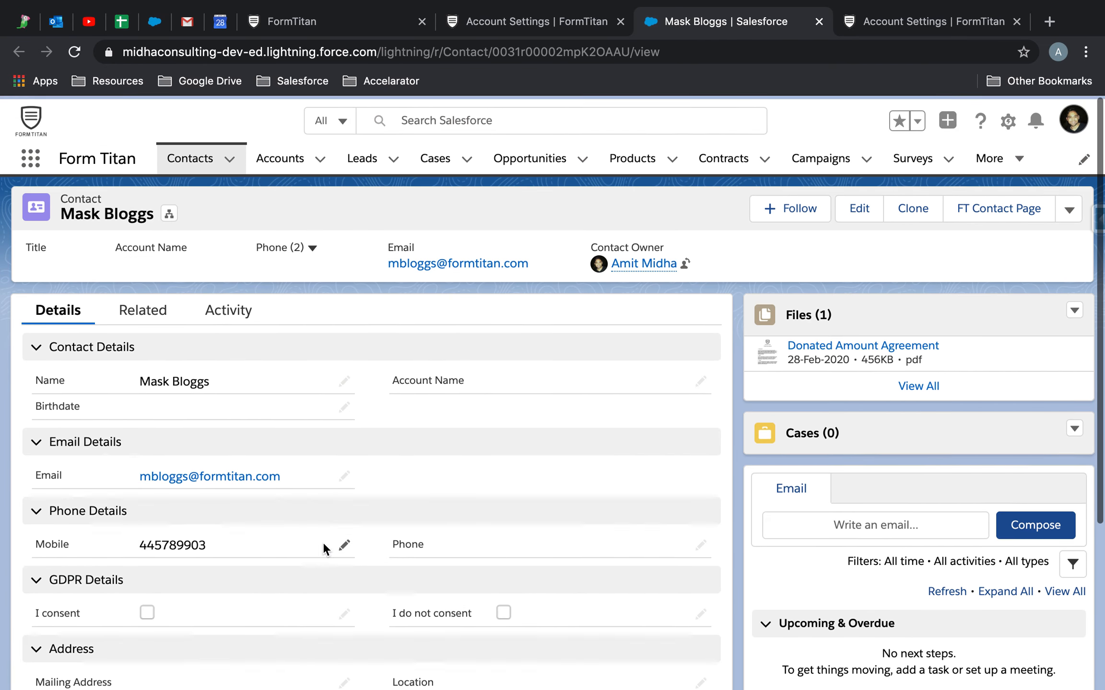
Preview the attached Donated Amount Agreement PDF, then close it.
left_click(818, 345)
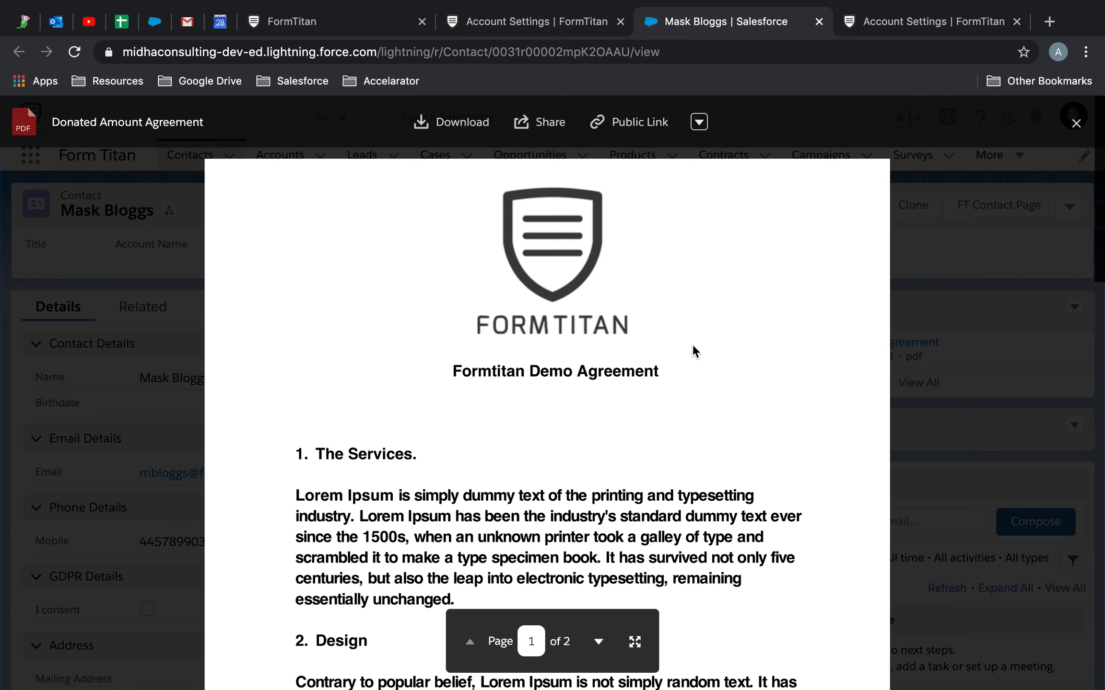
scroll(691, 343, "down", 10)
scroll(692, 350, "down", 1)
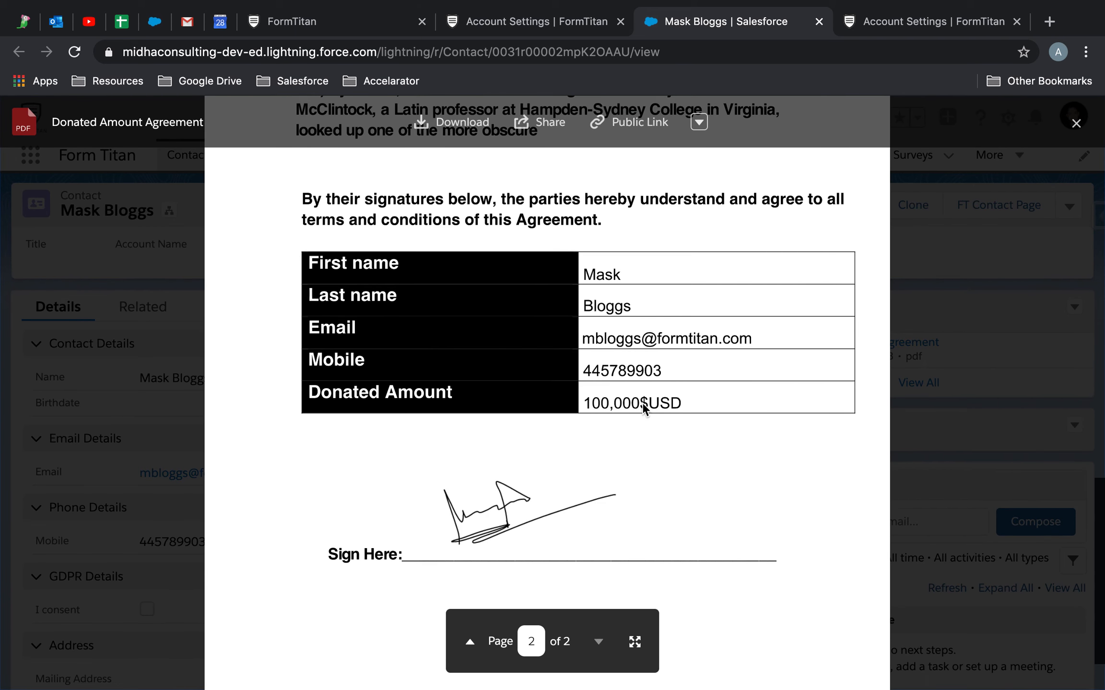
left_click(163, 410)
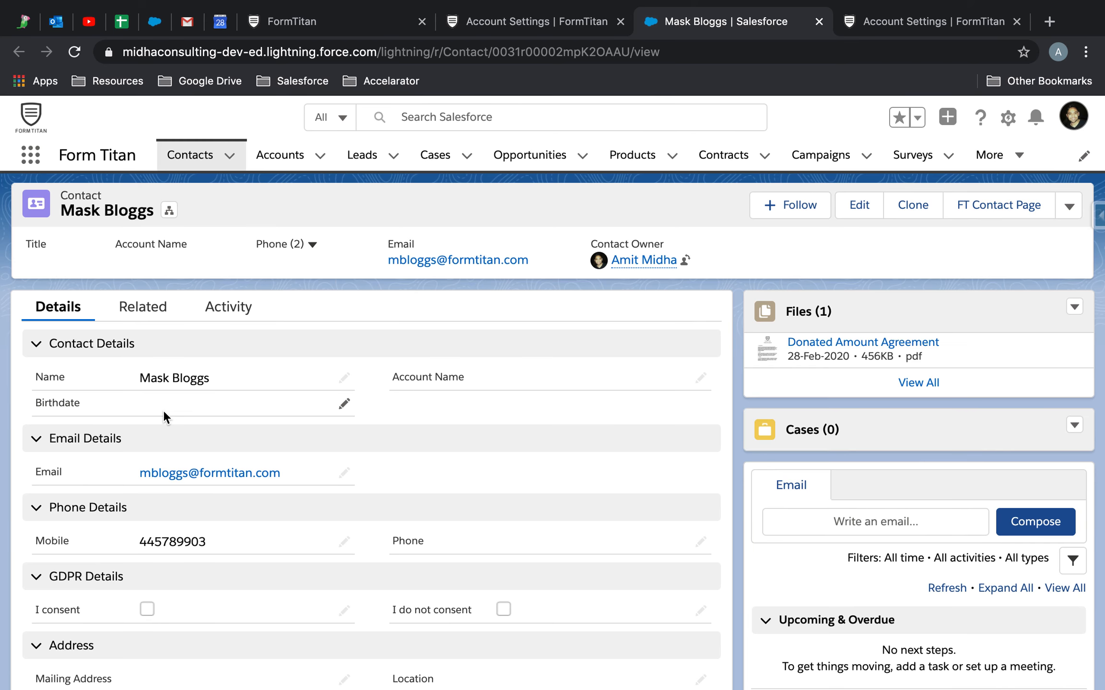
Highlight the 100,000$USD donation value again, then return to the FormTitan editor.
scroll(163, 412, "down", 5)
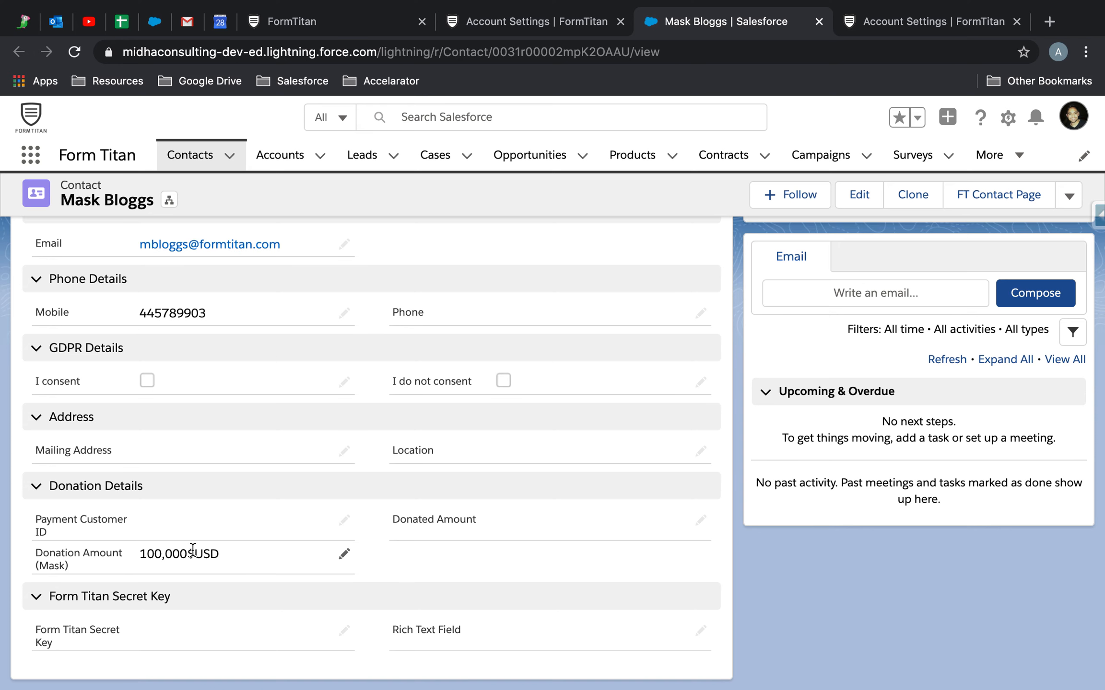
left_click_drag(227, 560, 147, 558)
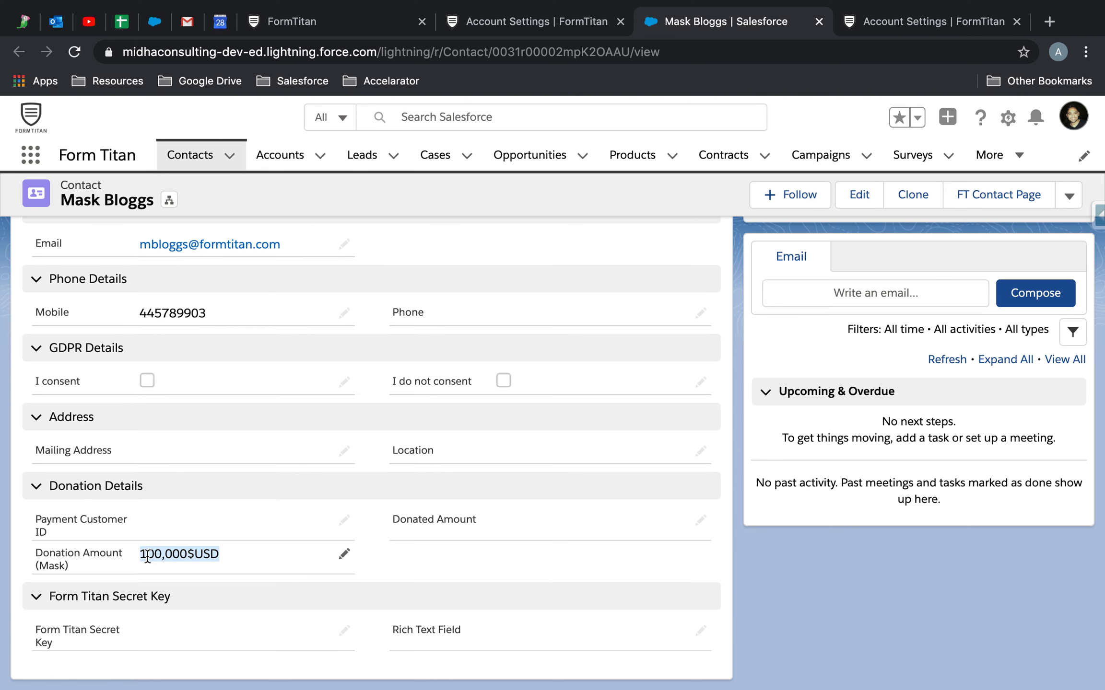
left_click(257, 555)
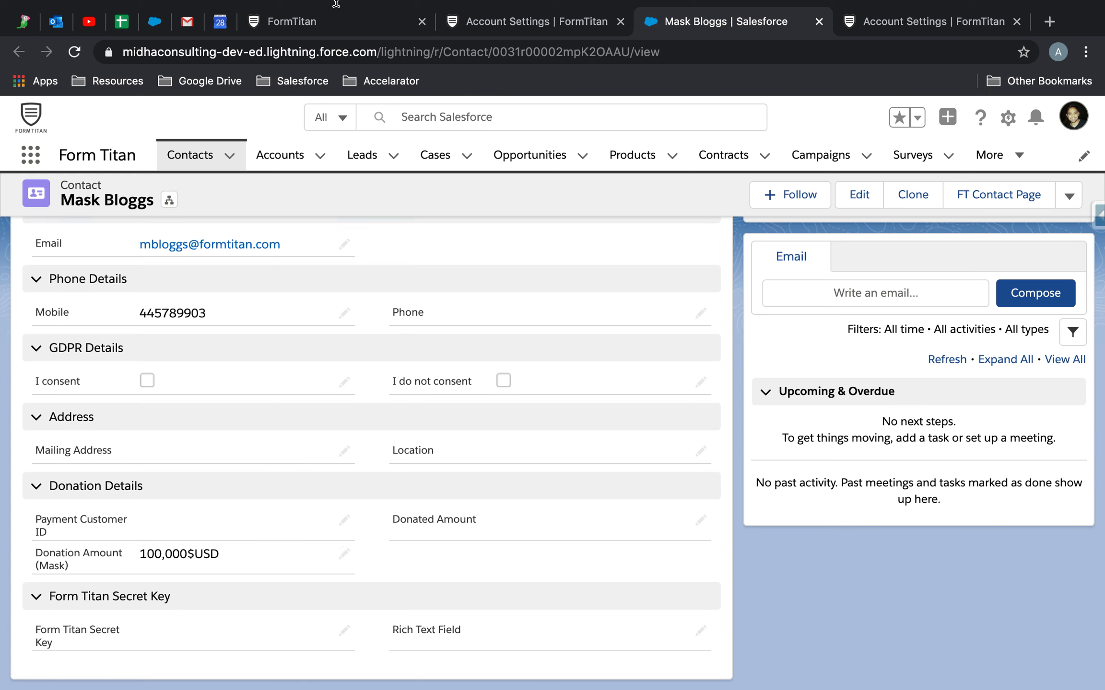
left_click(334, 21)
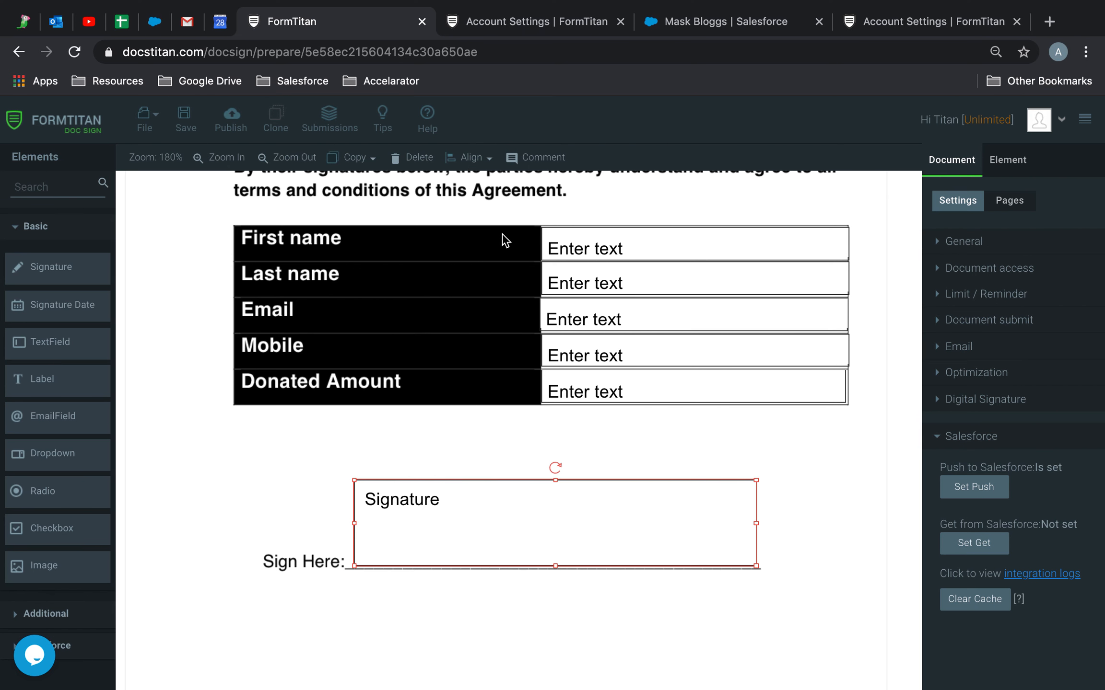
Refresh the Gmail inbox and cycle through the open tabs back to the FormTitan editor.
left_click(186, 22)
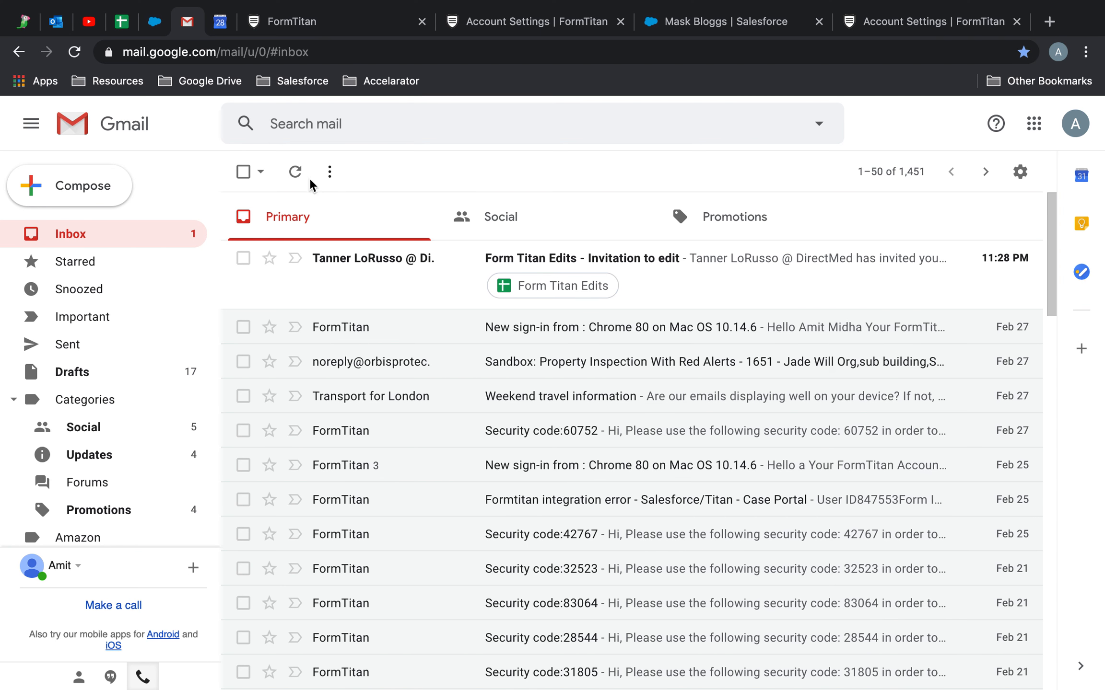
left_click(288, 172)
left_click(377, 23)
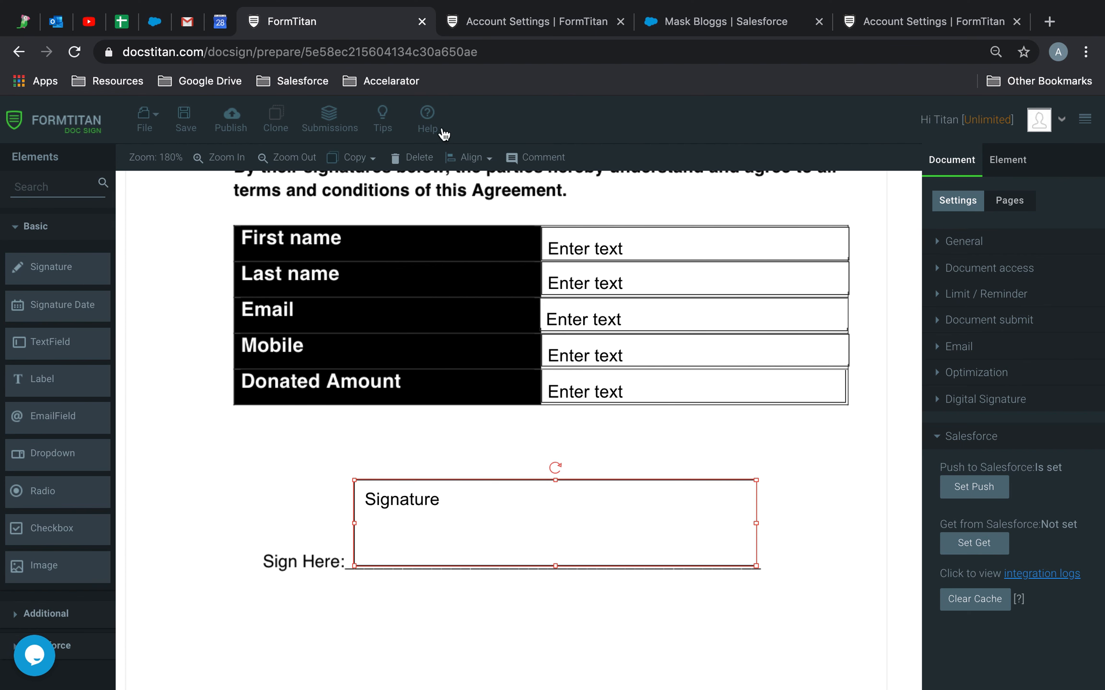
left_click(550, 24)
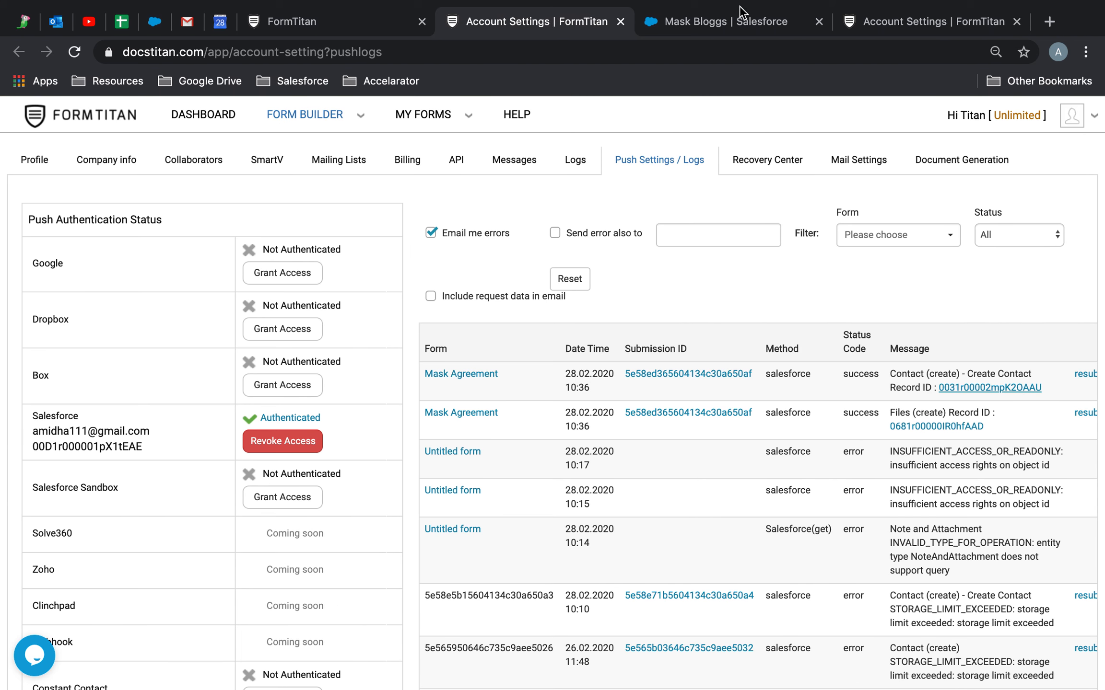
left_click(741, 19)
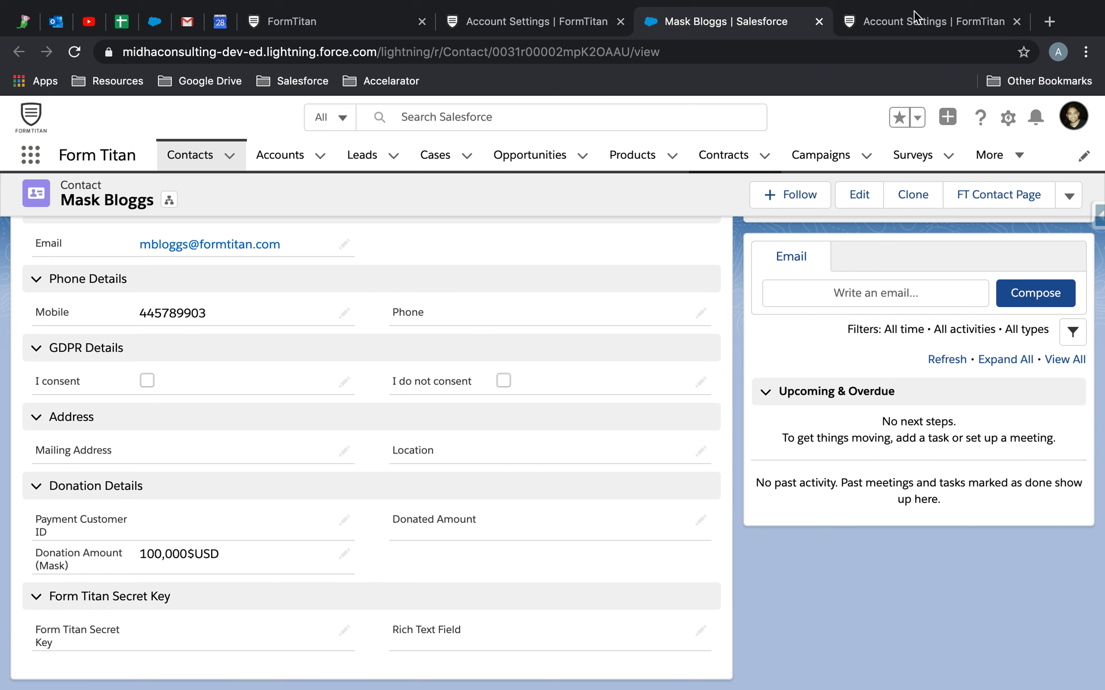
left_click(484, 29)
left_click(332, 30)
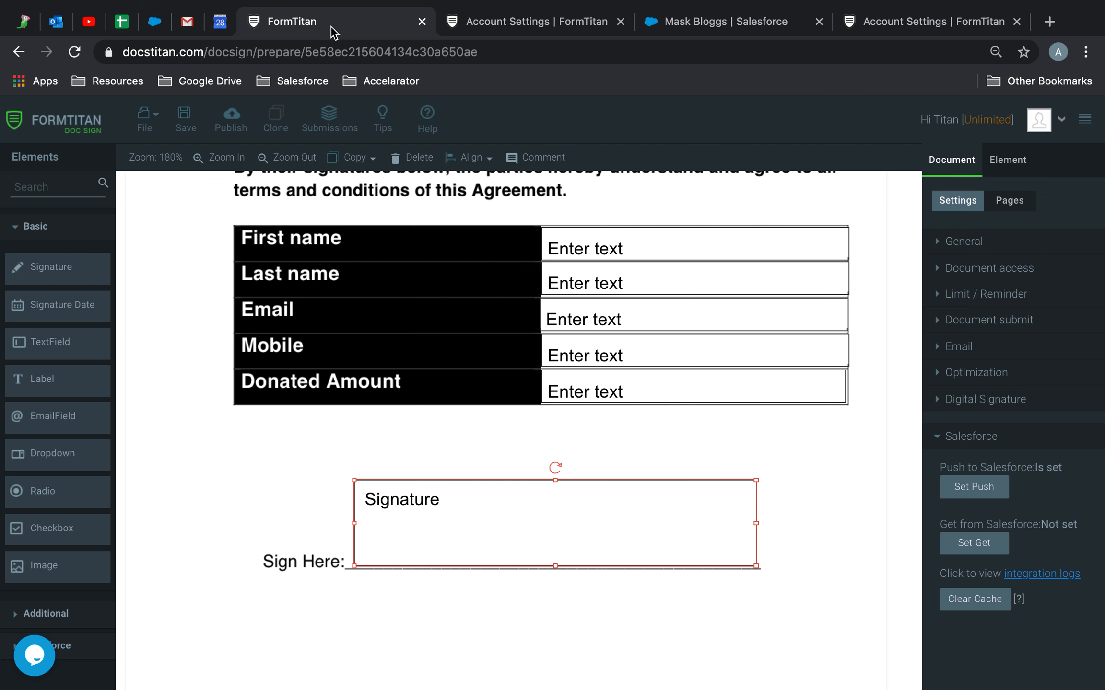
Show that the Donated Amount field's validation uses the mask nnn,nnn$USD.
left_click(731, 382)
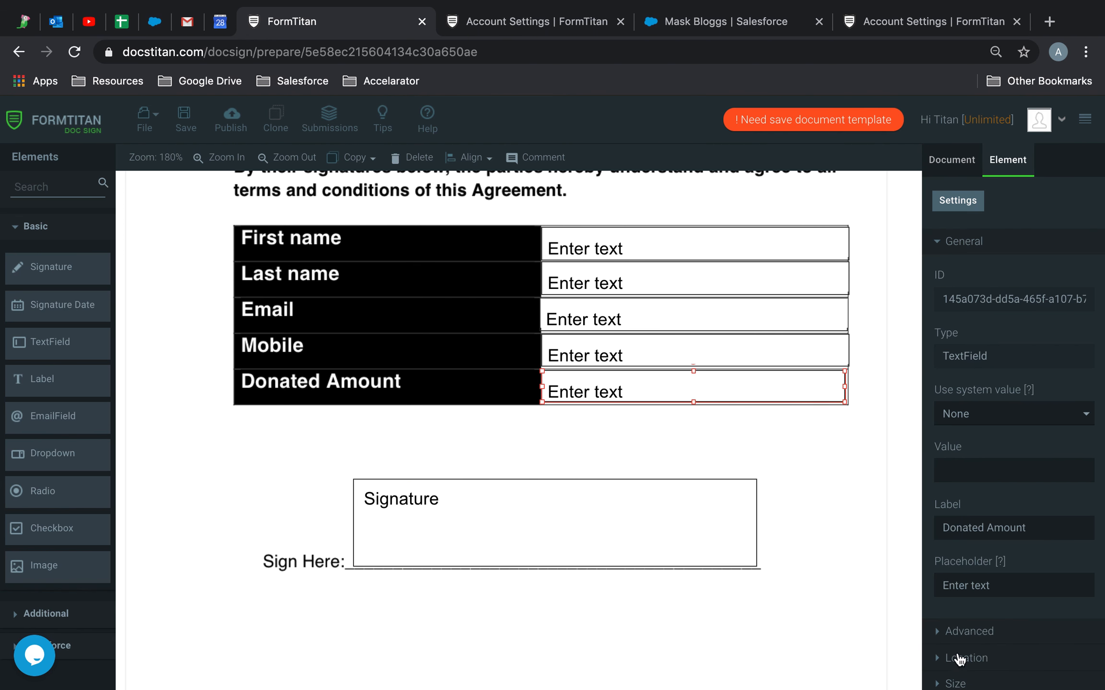
scroll(958, 661, "down", 3)
left_click(957, 676)
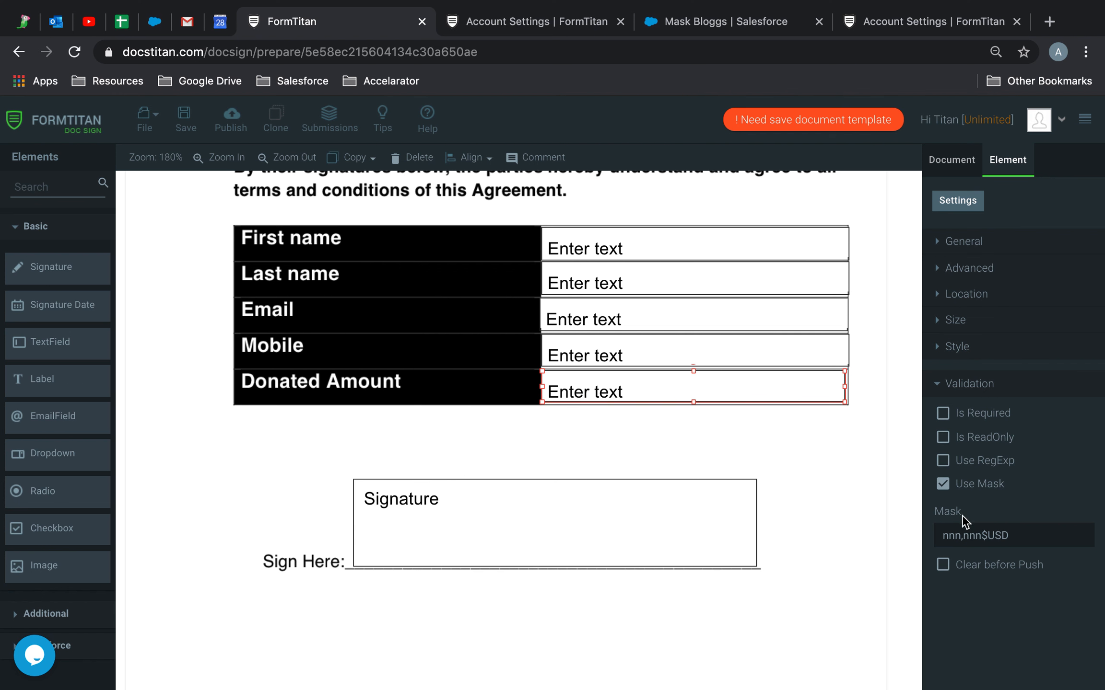
left_click_drag(1019, 535, 927, 533)
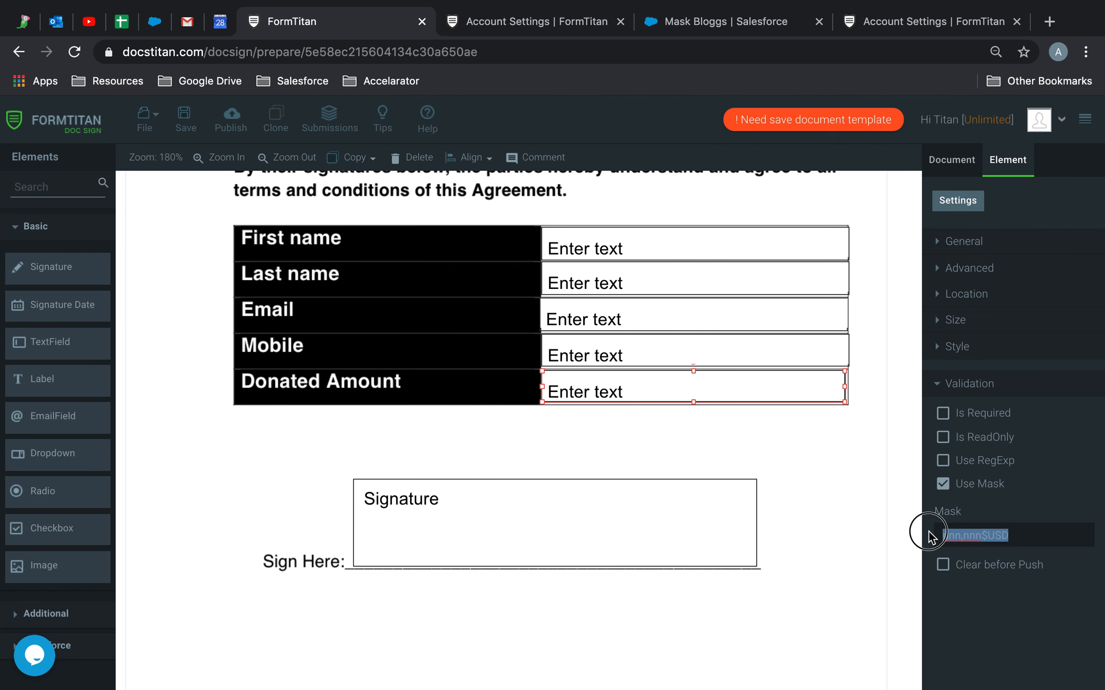
left_click(999, 533)
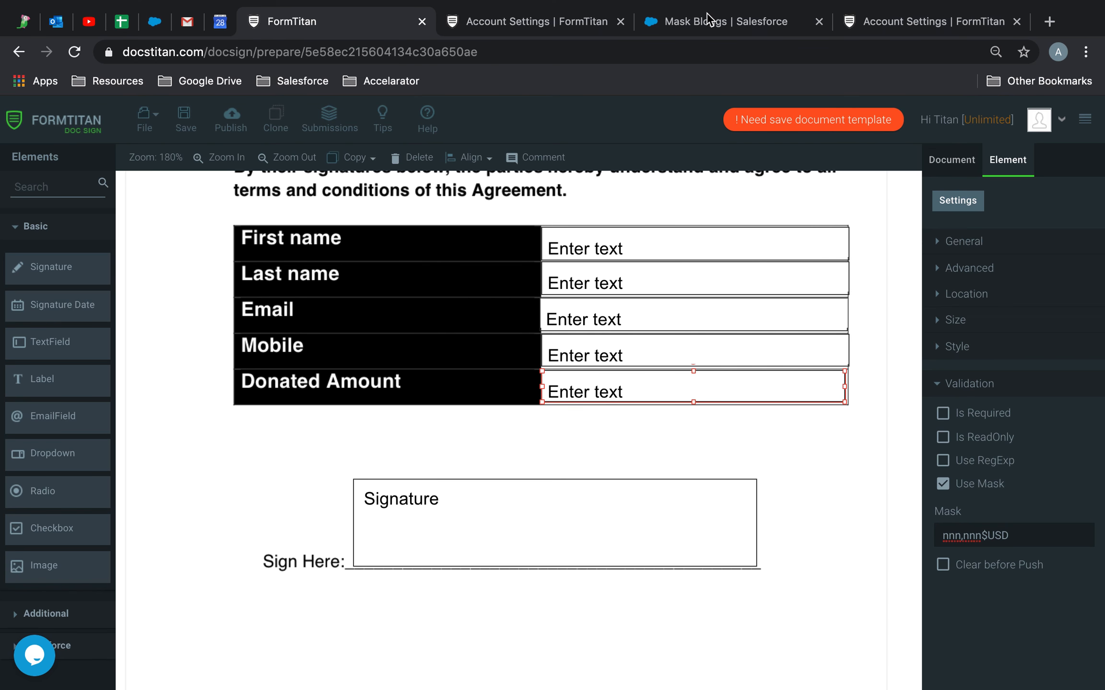
left_click(709, 19)
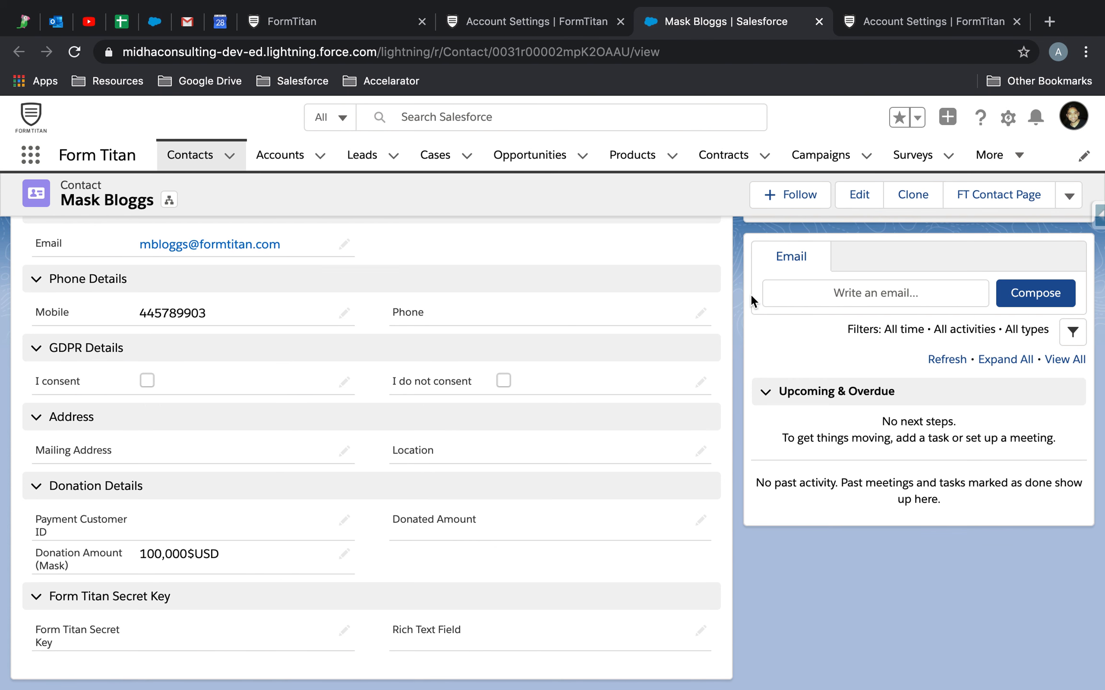
Preview the Donated Amount Agreement PDF and scroll to page 2 showing 100,000$USD.
scroll(750, 294, "up", 5)
left_click(881, 342)
scroll(715, 369, "down", 15)
scroll(716, 373, "down", 1)
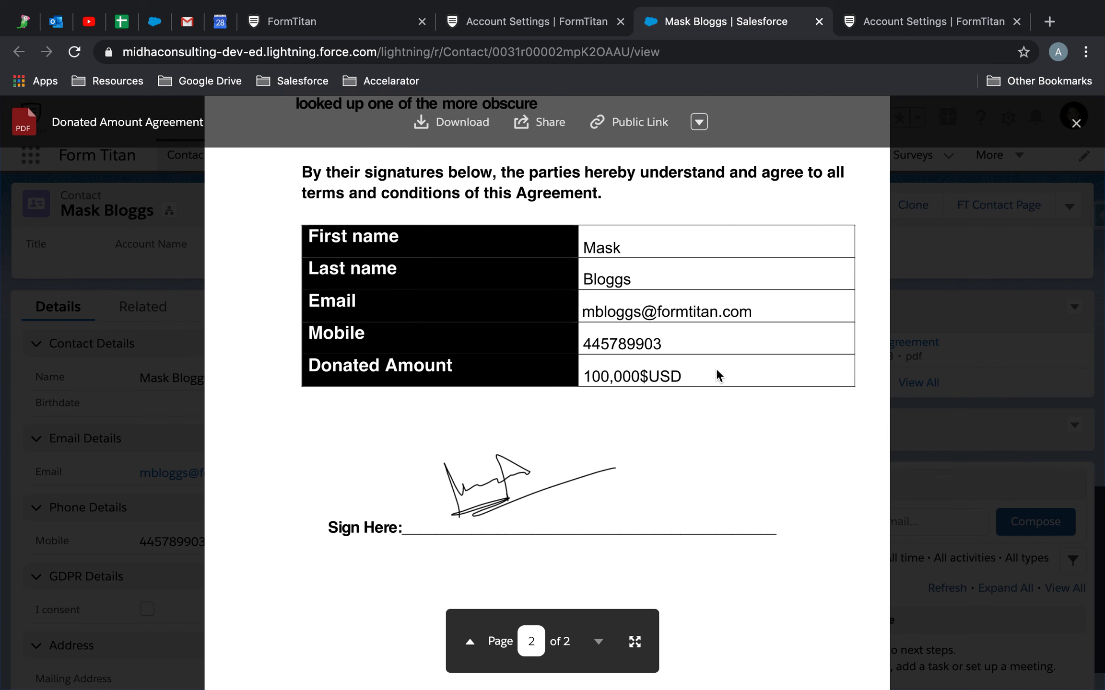